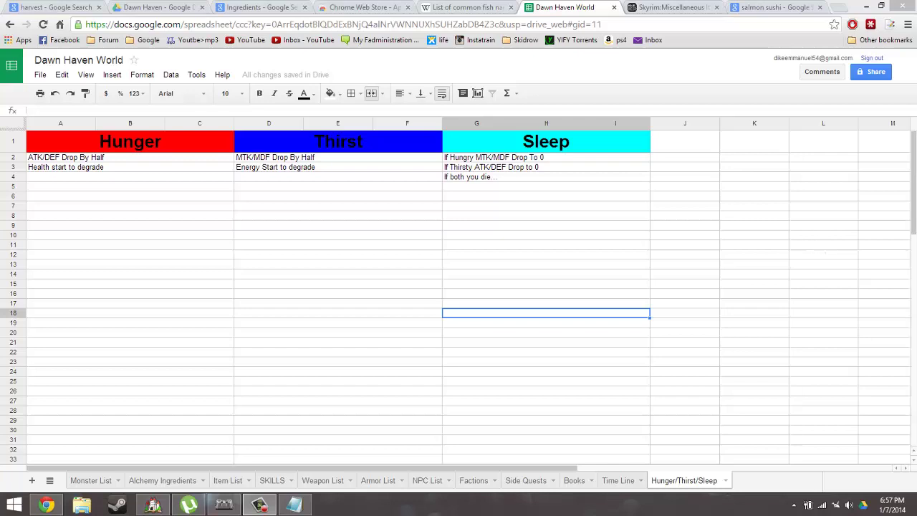
- Reorder the sheets so that SKILLS sits between Time Line and Hunger/Thirst/Sleep, and open it
{"action": "key", "text": "super+c"}
{"action": "key", "text": "Escape"}
{"action": "left_click_drag", "start_coordinate": [266, 482], "coordinate": [623, 482]}
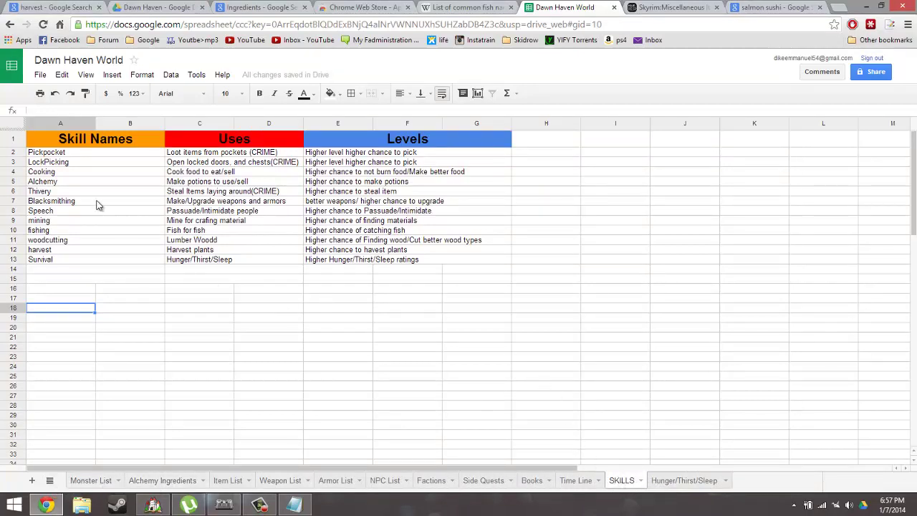
- Review the skill names, uses and level effects on the SKILLS sheet, from Pickpocket down to Blacksmithing
{"action": "left_click", "coordinate": [81, 163]}
{"action": "left_click", "coordinate": [79, 155]}
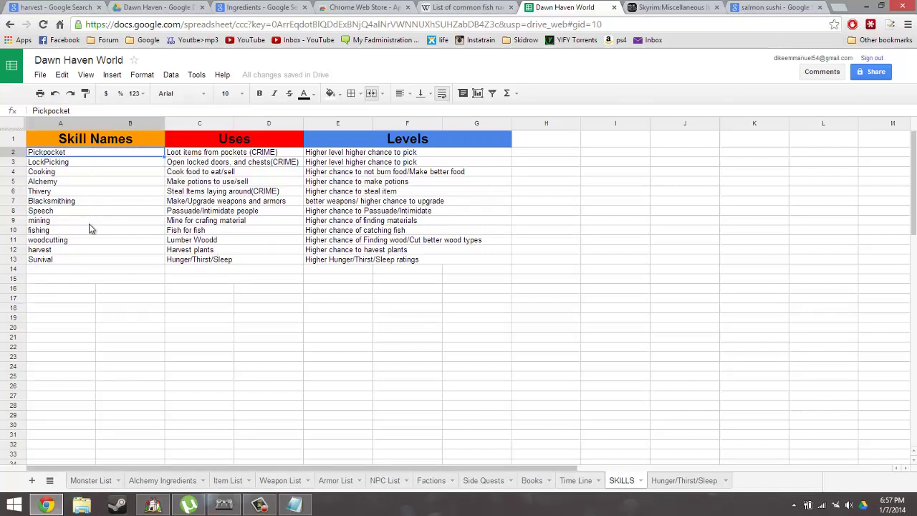
{"action": "left_click", "coordinate": [233, 146]}
{"action": "left_click", "coordinate": [228, 156]}
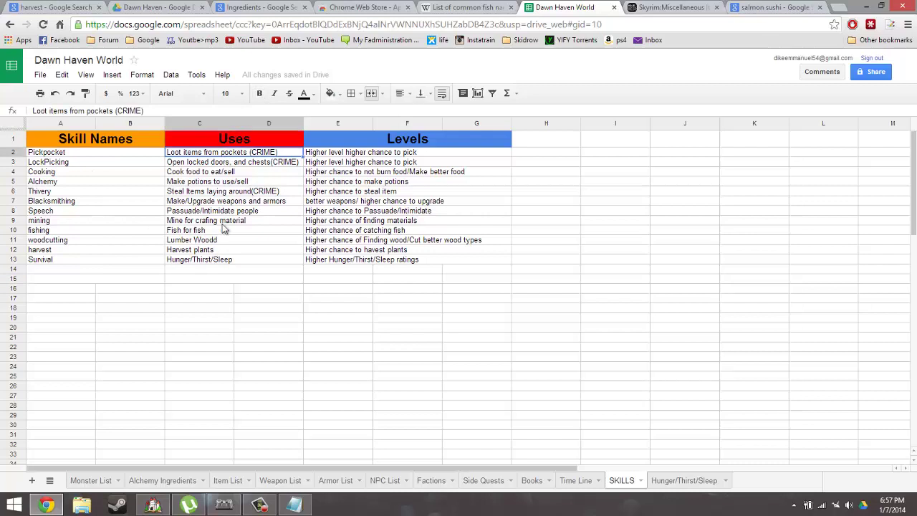
{"action": "left_click", "coordinate": [221, 244]}
{"action": "left_click", "coordinate": [324, 153]}
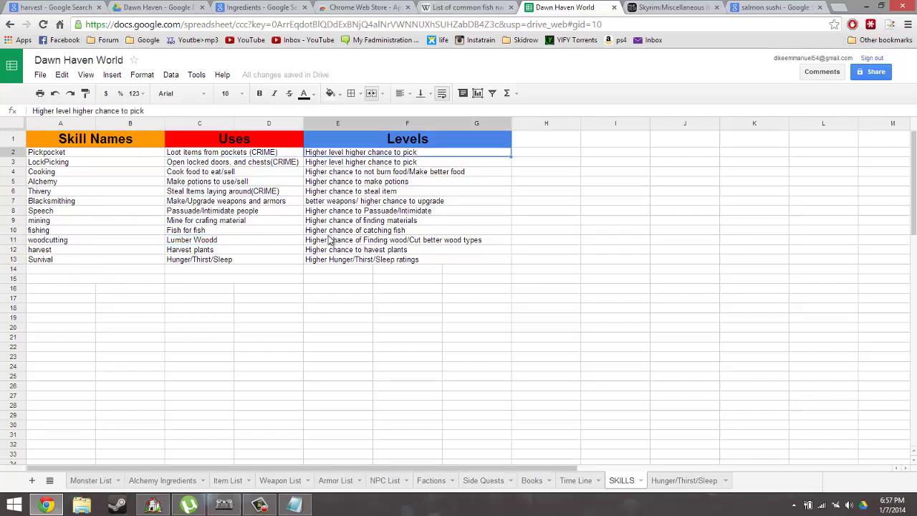
{"action": "left_click", "coordinate": [340, 272]}
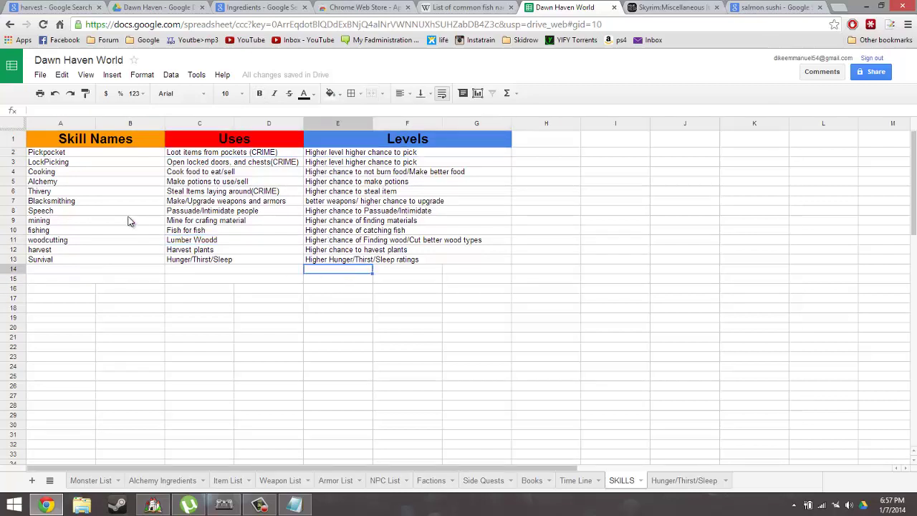
{"action": "left_click", "coordinate": [75, 155]}
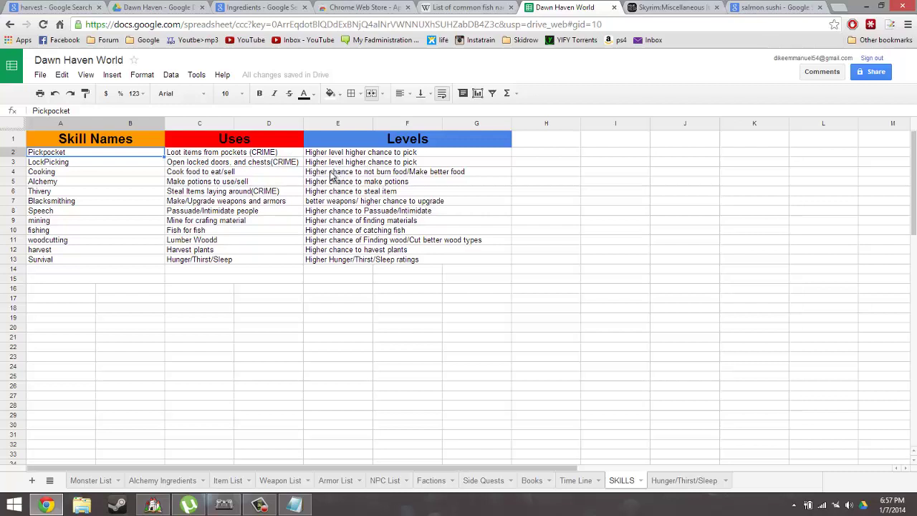
{"action": "left_click", "coordinate": [188, 173]}
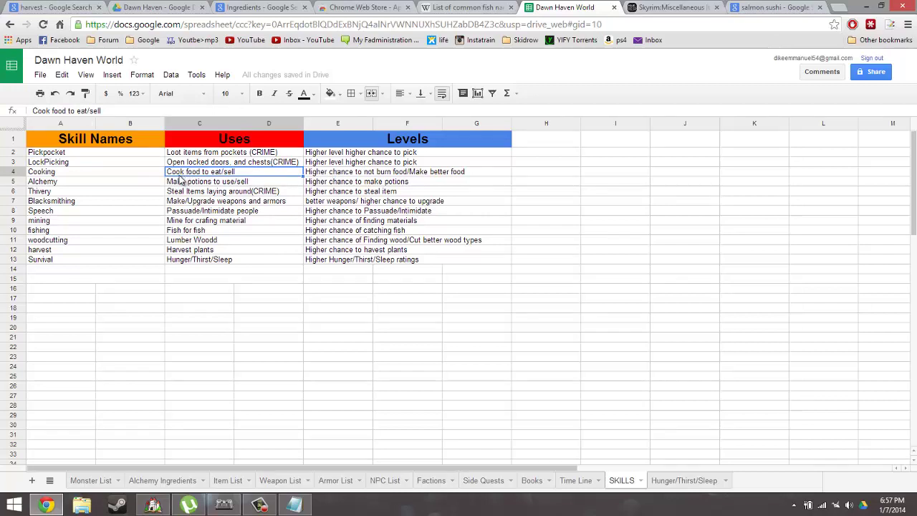
{"action": "left_click", "coordinate": [182, 203]}
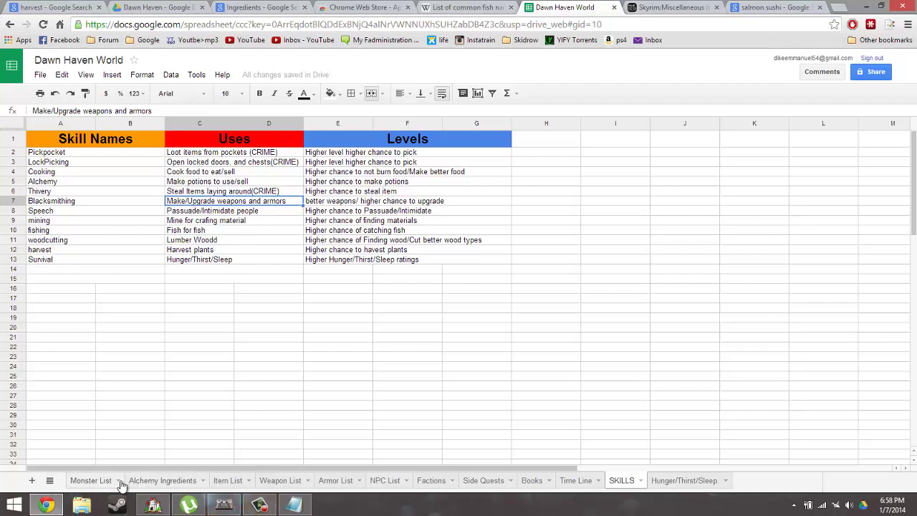
- Open the Weapon List sheet and look through the sword and axe sections down to the daggers
{"action": "left_click", "coordinate": [290, 481]}
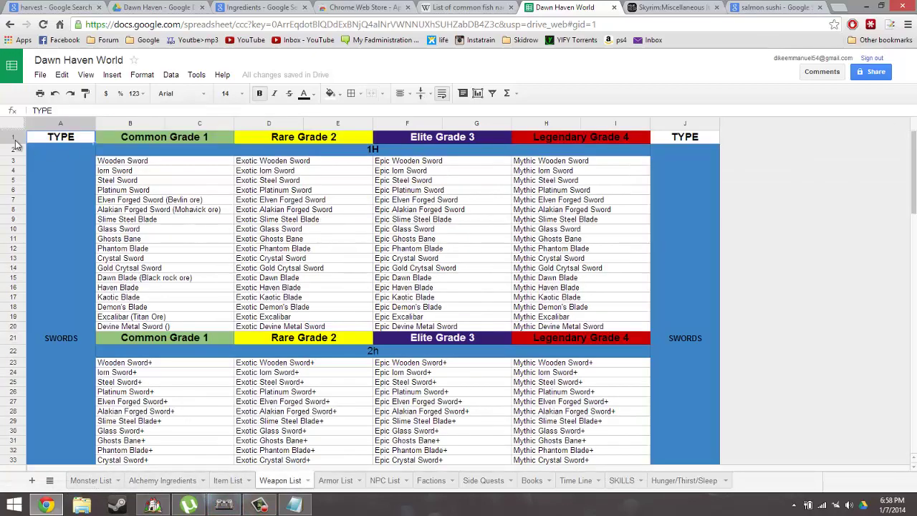
{"action": "left_click", "coordinate": [126, 164]}
{"action": "left_click", "coordinate": [170, 383]}
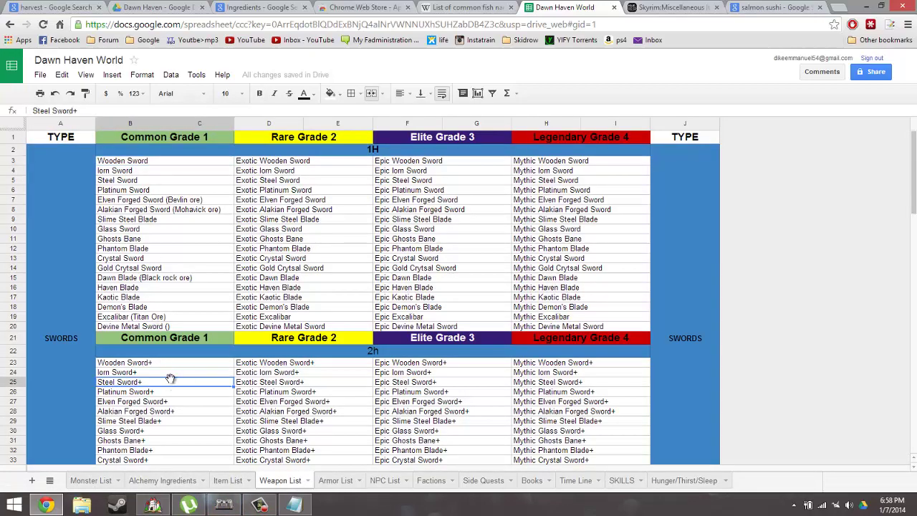
{"action": "scroll", "coordinate": [180, 376], "scroll_direction": "down", "scroll_amount": 3}
{"action": "scroll", "coordinate": [170, 354], "scroll_direction": "down", "scroll_amount": 20}
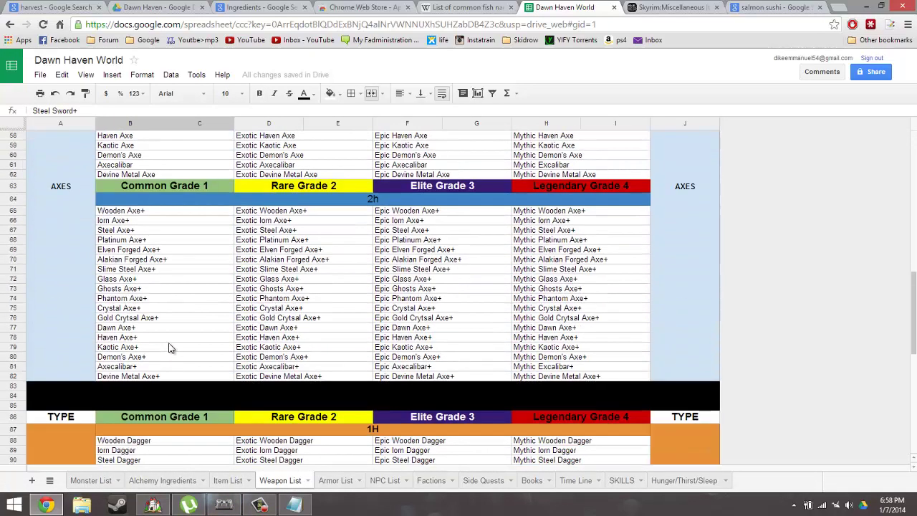
{"action": "scroll", "coordinate": [168, 344], "scroll_direction": "up", "scroll_amount": 4}
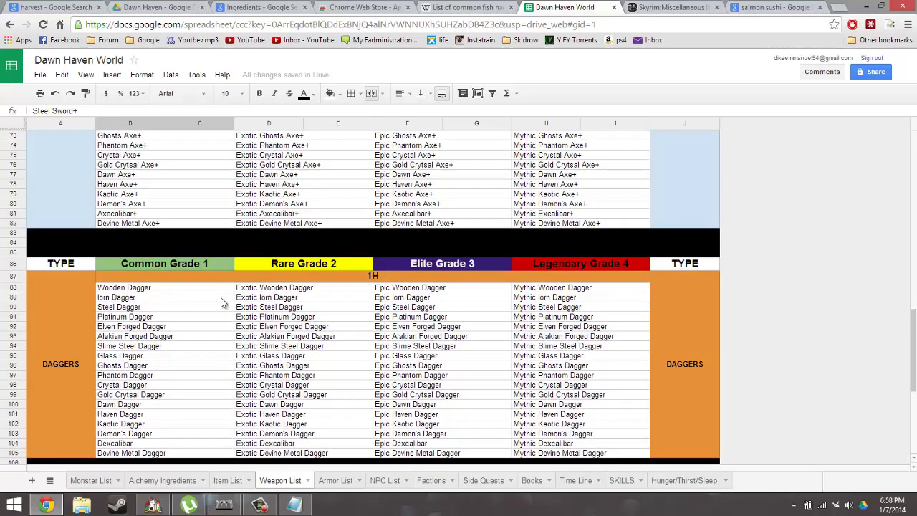
- Examine how the one-handed daggers are named across the Common, Rare, Elite and Legendary grades
{"action": "left_click", "coordinate": [183, 298]}
{"action": "left_click", "coordinate": [142, 366]}
{"action": "left_click", "coordinate": [170, 424]}
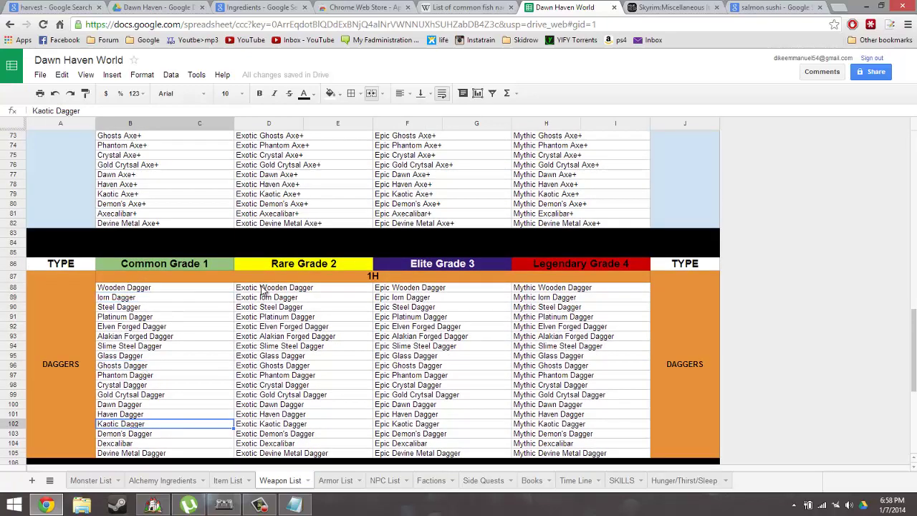
{"action": "left_click", "coordinate": [265, 317]}
{"action": "left_click", "coordinate": [272, 286]}
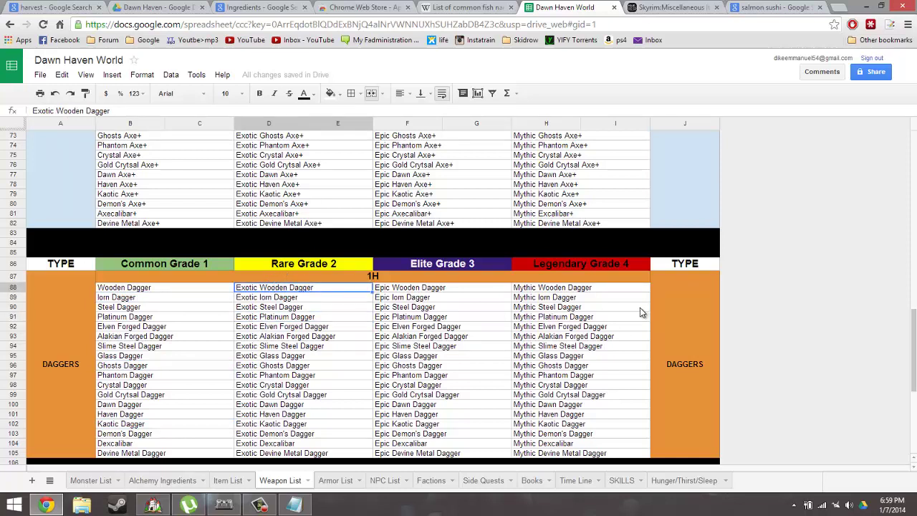
{"action": "left_click", "coordinate": [301, 329]}
{"action": "left_click", "coordinate": [398, 329]}
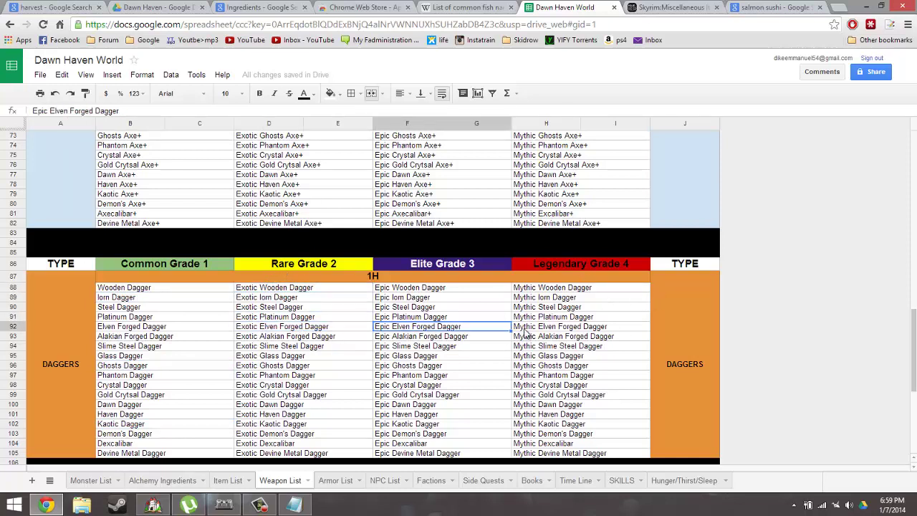
{"action": "left_click", "coordinate": [524, 329]}
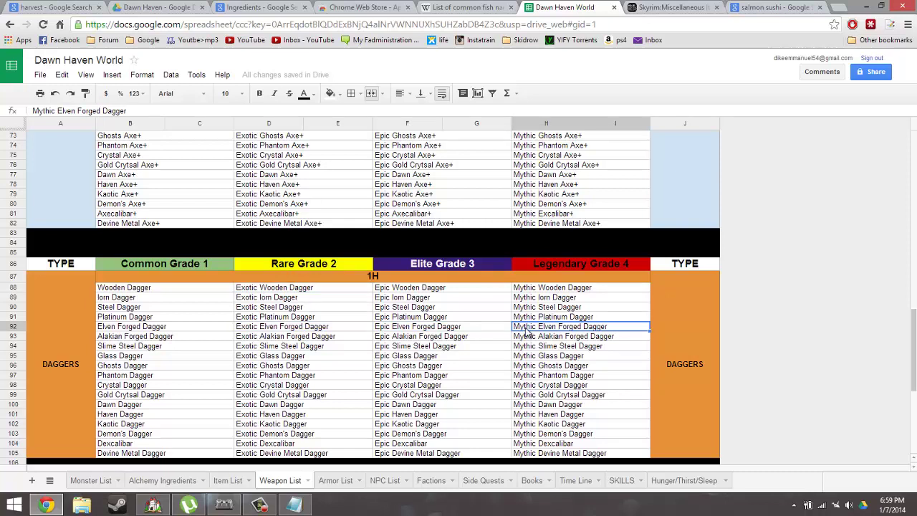
{"action": "left_click", "coordinate": [469, 317]}
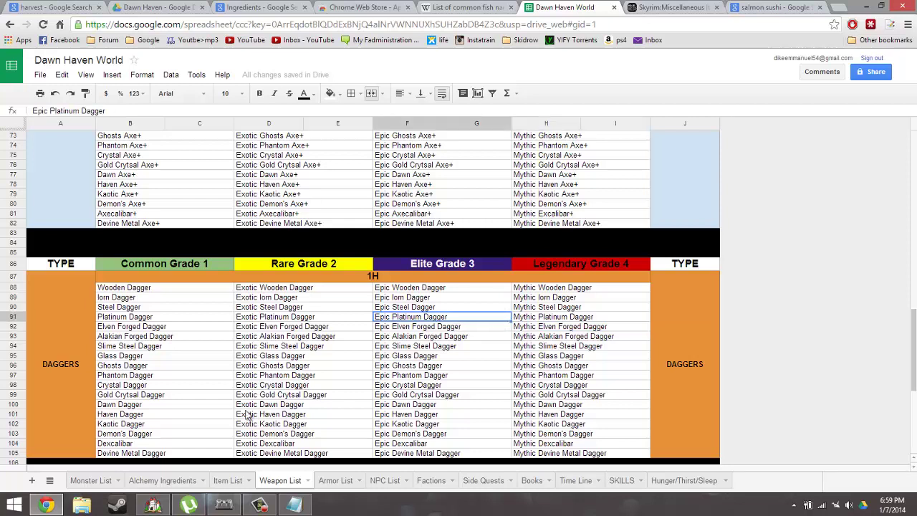
{"action": "left_click", "coordinate": [118, 329]}
{"action": "left_click", "coordinate": [301, 316]}
{"action": "left_click", "coordinate": [388, 318]}
{"action": "left_click", "coordinate": [597, 337]}
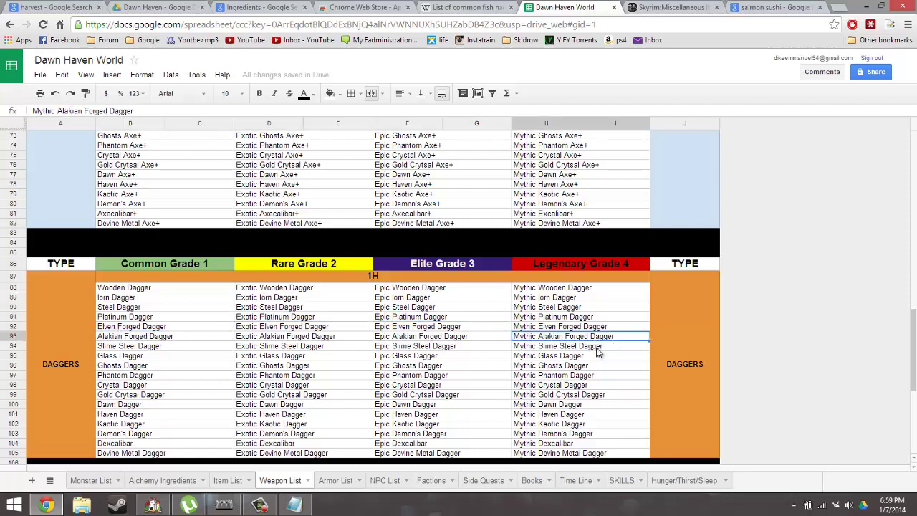
- Look through the Legendary Grade 4 dagger entries, from Mythic Wooden Dagger to Mythic Haven Dagger
{"action": "left_click", "coordinate": [546, 290]}
{"action": "left_click", "coordinate": [544, 338]}
{"action": "left_click", "coordinate": [552, 389]}
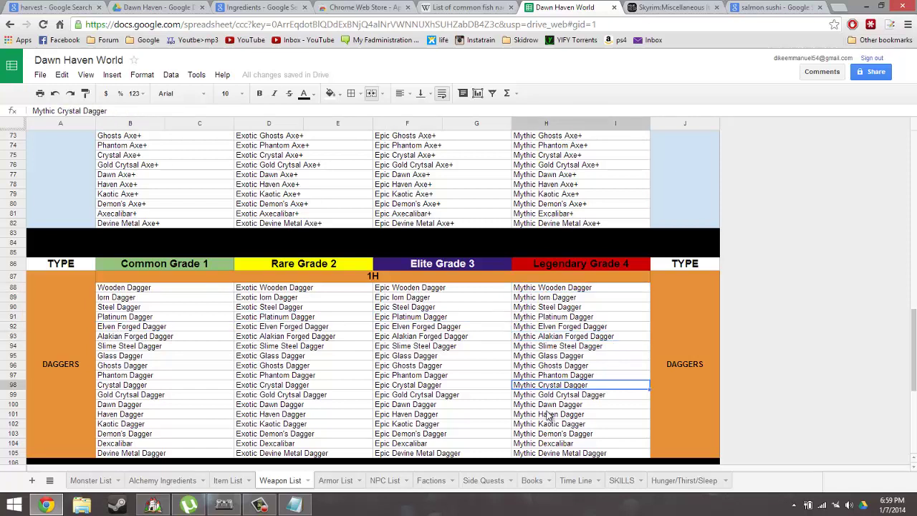
{"action": "left_click", "coordinate": [548, 416]}
{"action": "left_click", "coordinate": [550, 349]}
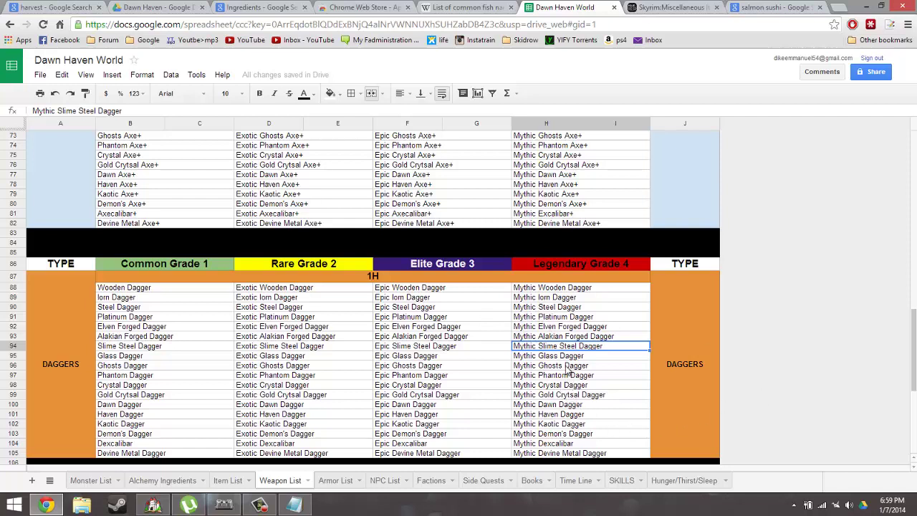
- Compare the Platinum Dagger's Common version with its Rare, Elite and Legendary versions
{"action": "left_click", "coordinate": [184, 319]}
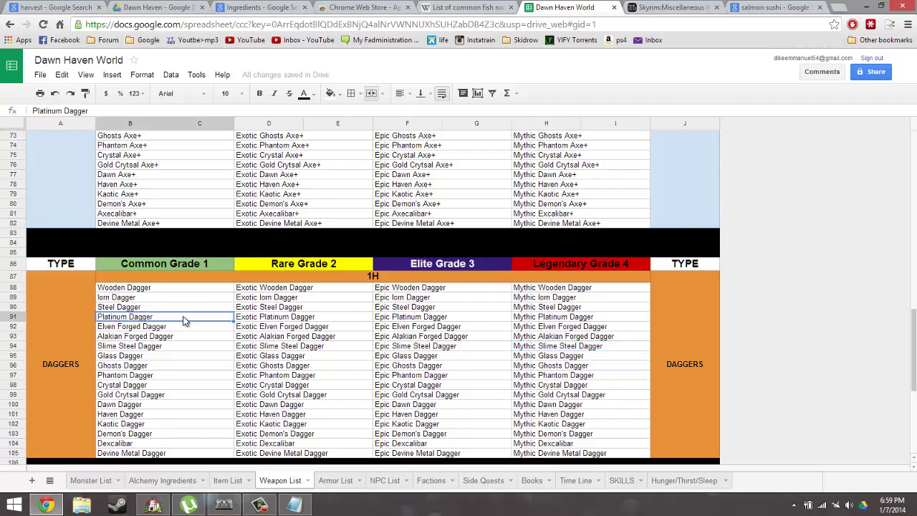
{"action": "left_click", "coordinate": [274, 324]}
{"action": "left_click", "coordinate": [277, 318]}
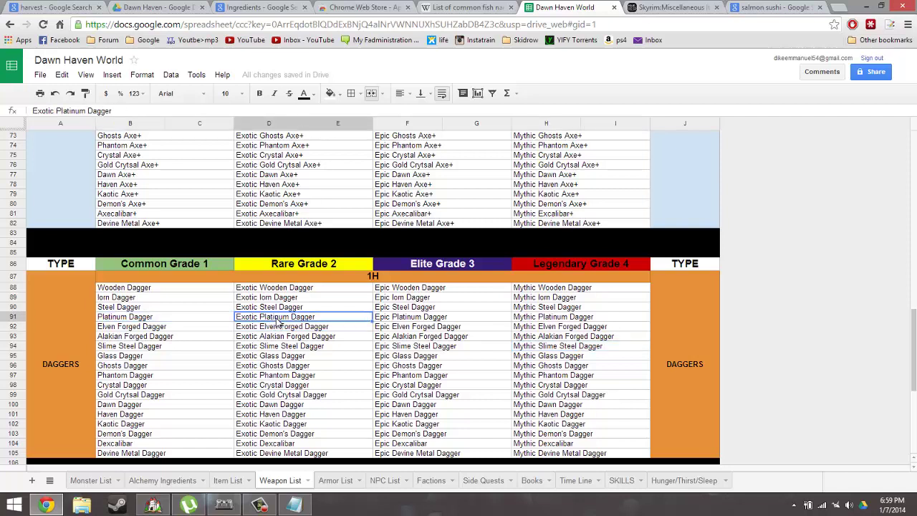
{"action": "left_click", "coordinate": [210, 320]}
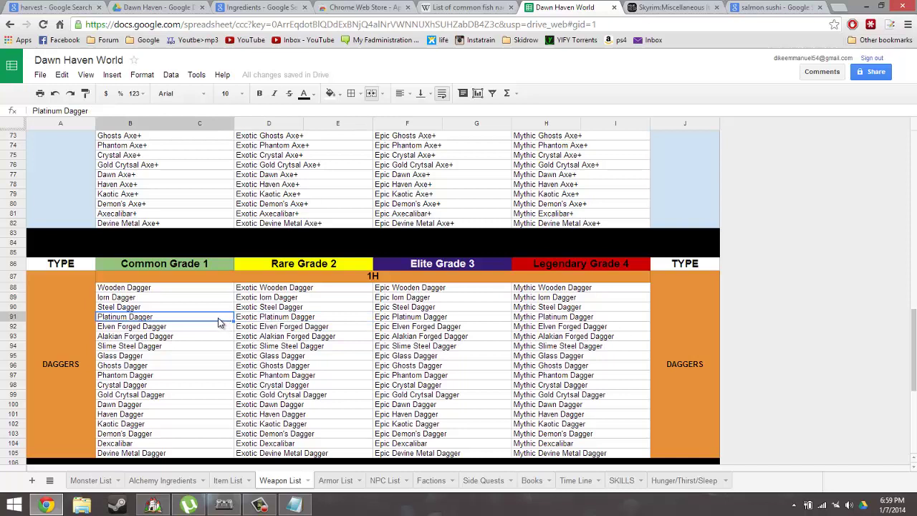
{"action": "left_click", "coordinate": [261, 317]}
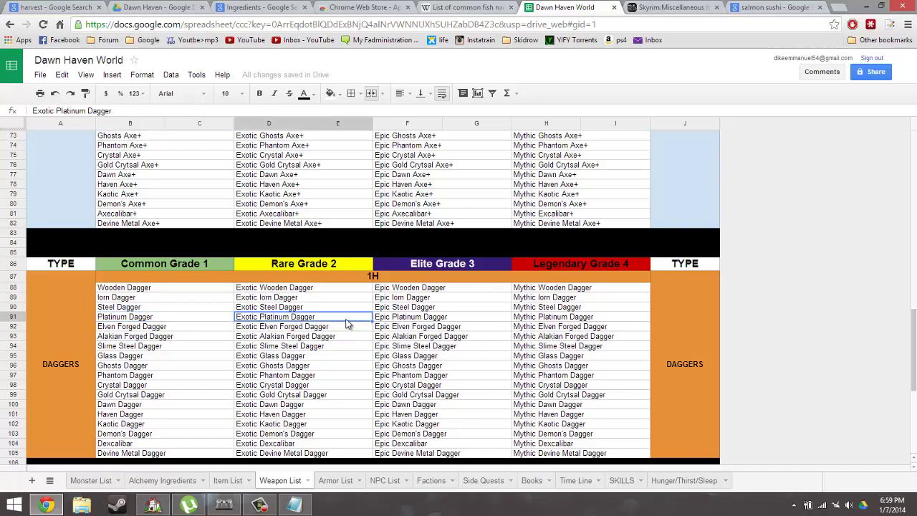
{"action": "left_click", "coordinate": [186, 320]}
{"action": "left_click", "coordinate": [255, 320]}
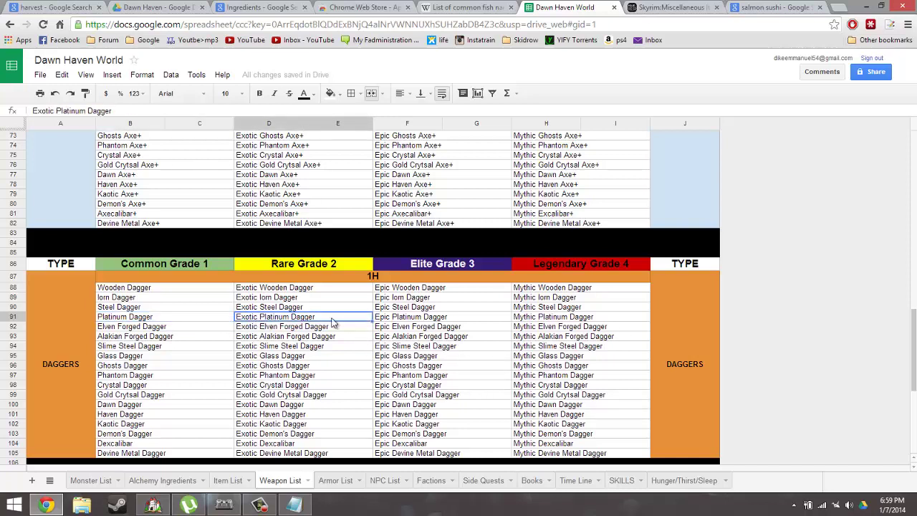
{"action": "left_click", "coordinate": [405, 323]}
{"action": "left_click", "coordinate": [530, 322]}
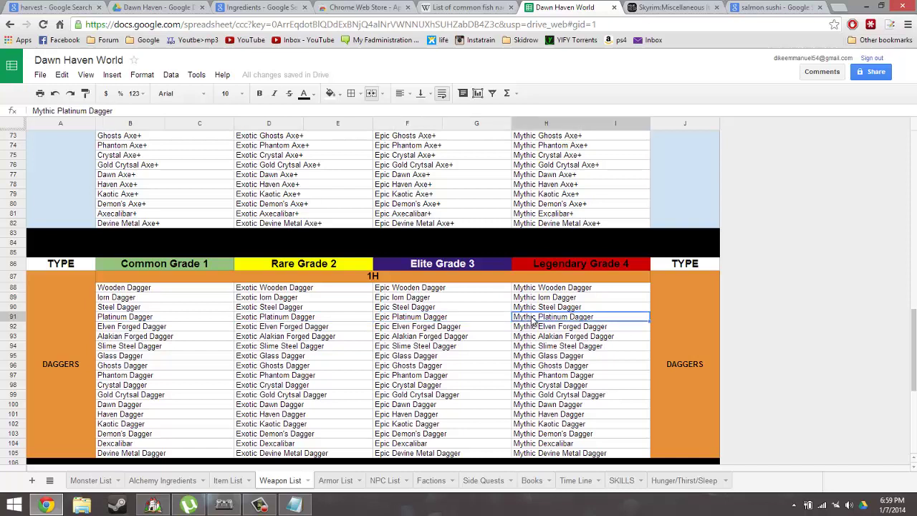
- Check the Common-grade Wooden Dagger and the Elite-grade Slime Steel Dagger entries
{"action": "left_click", "coordinate": [144, 290]}
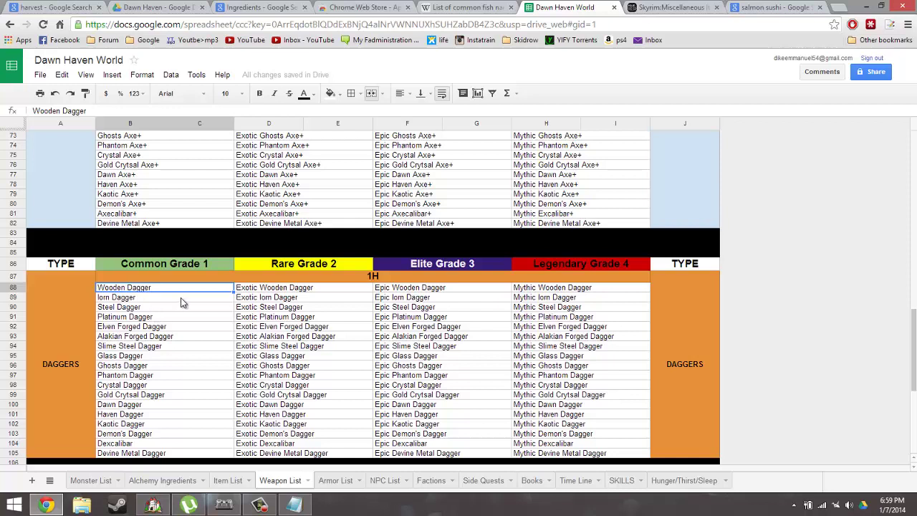
{"action": "left_click", "coordinate": [371, 347]}
{"action": "left_click", "coordinate": [417, 349]}
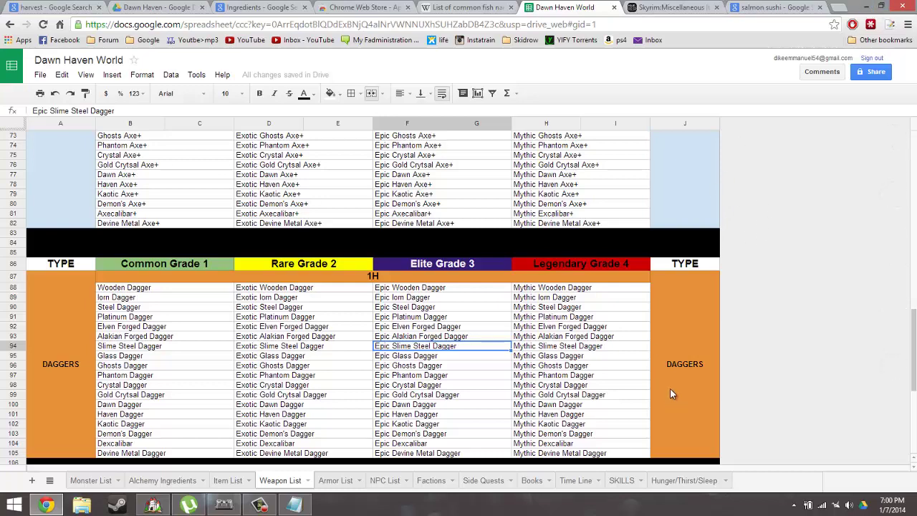
{"action": "scroll", "coordinate": [678, 398], "scroll_direction": "down", "scroll_amount": 2}
{"action": "scroll", "coordinate": [683, 405], "scroll_direction": "up", "scroll_amount": 2}
- Return to the SKILLS sheet and review the uses and level effects of speech, mining and fishing
{"action": "left_click", "coordinate": [620, 480]}
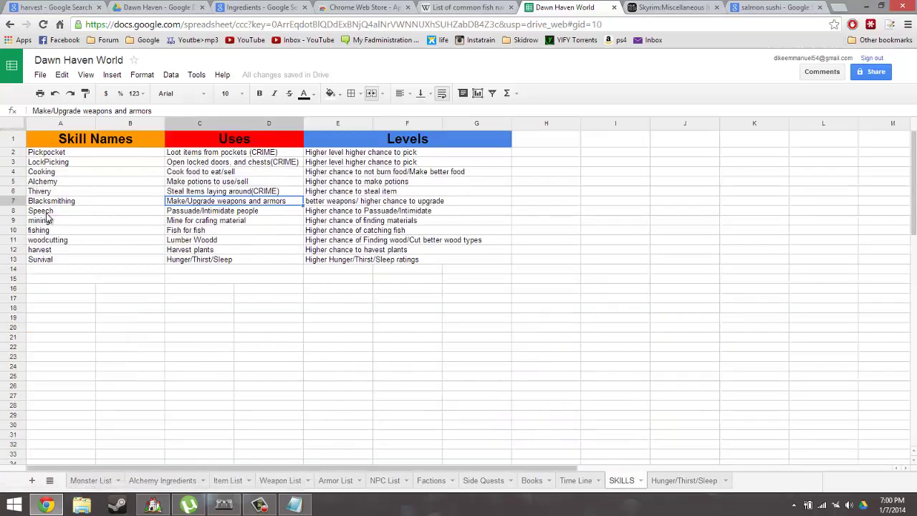
{"action": "left_click", "coordinate": [208, 213]}
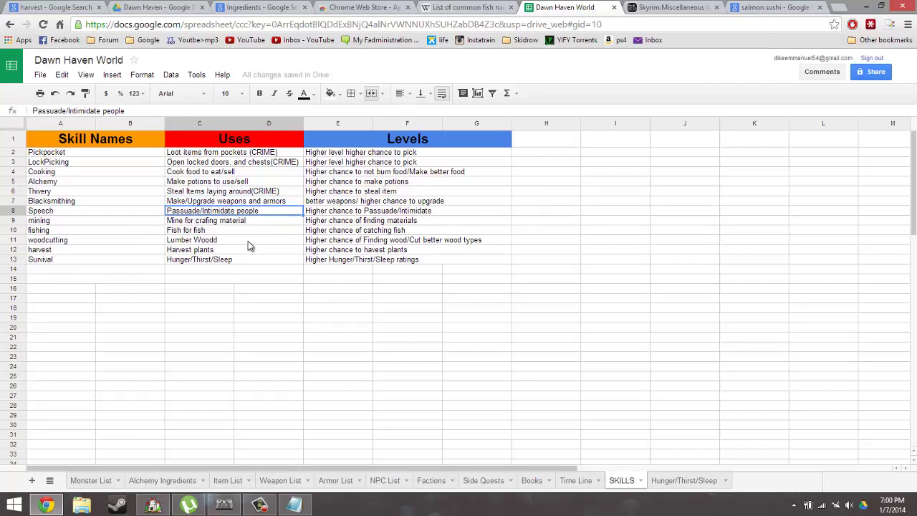
{"action": "left_click", "coordinate": [242, 222]}
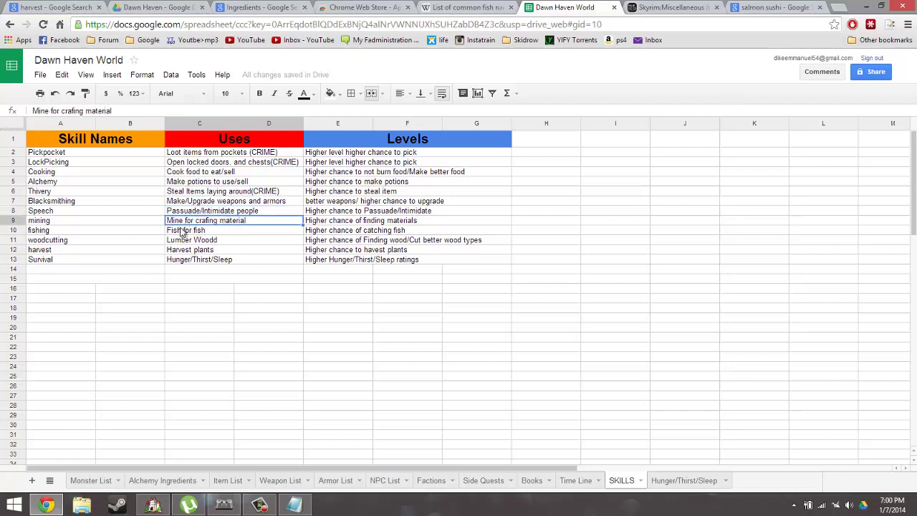
{"action": "left_click", "coordinate": [326, 222]}
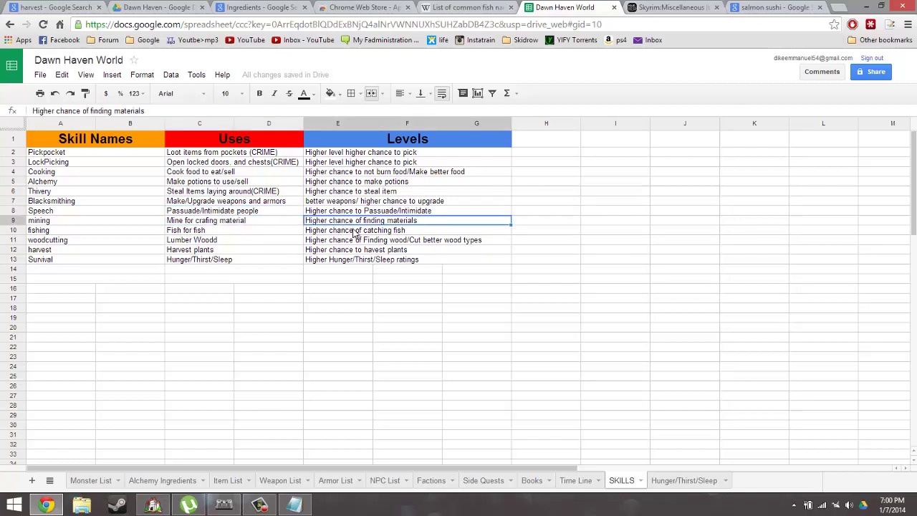
{"action": "left_click", "coordinate": [283, 223]}
{"action": "left_click", "coordinate": [228, 230]}
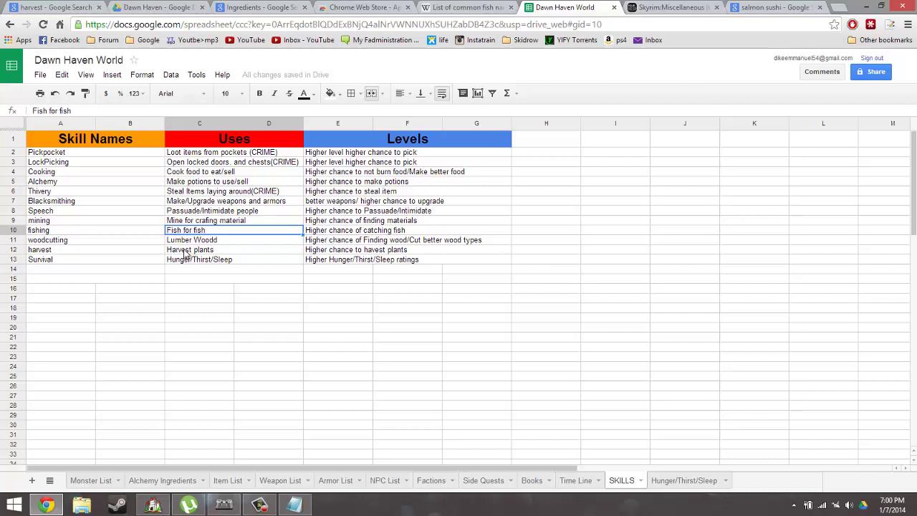
{"action": "left_click", "coordinate": [124, 243]}
{"action": "left_click", "coordinate": [124, 229]}
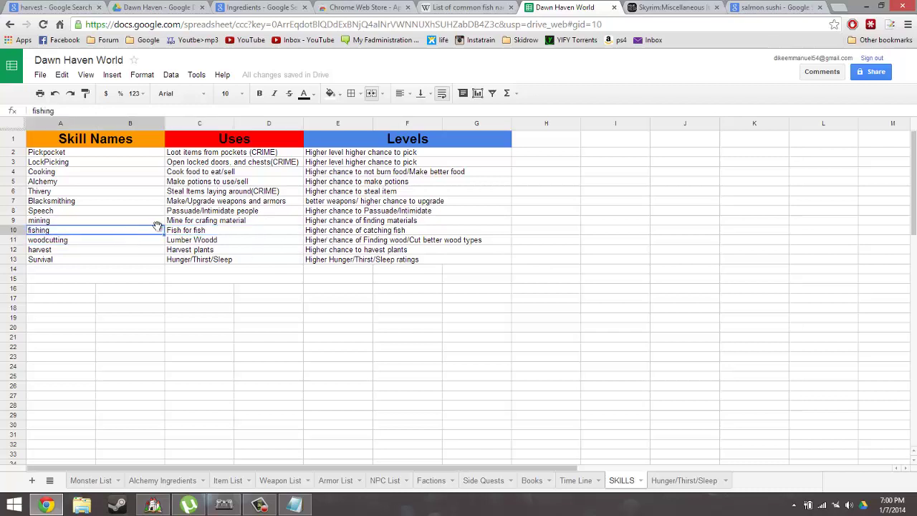
{"action": "left_click", "coordinate": [381, 233]}
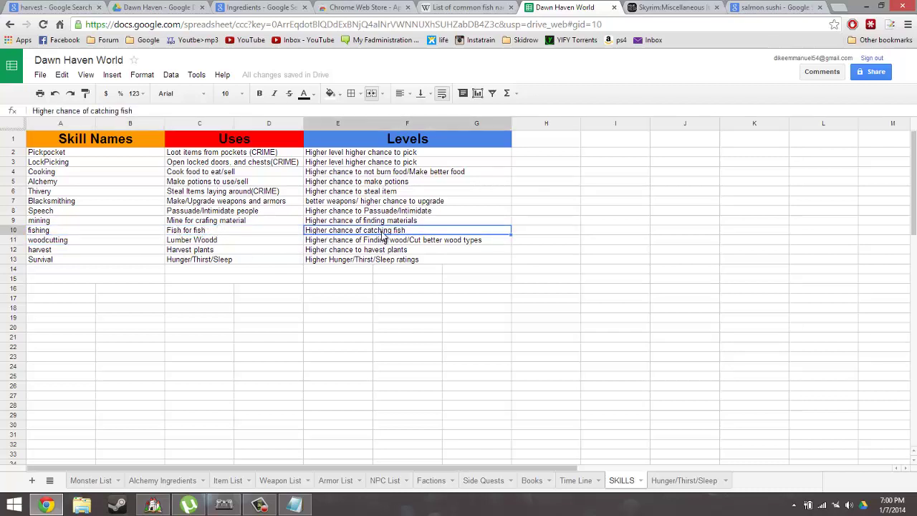
- Review the uses and level effects of the woodcutting and harvest skills
{"action": "left_click", "coordinate": [188, 250]}
{"action": "left_click", "coordinate": [194, 241]}
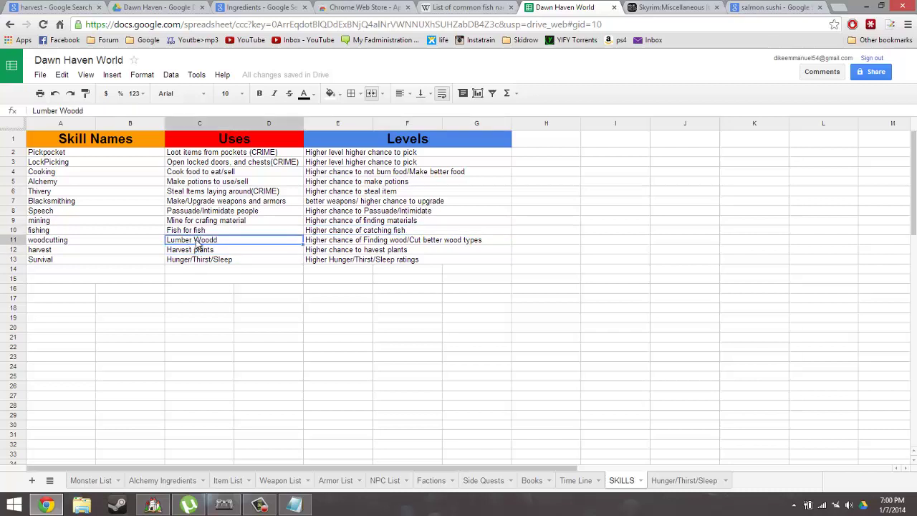
{"action": "left_click", "coordinate": [366, 244]}
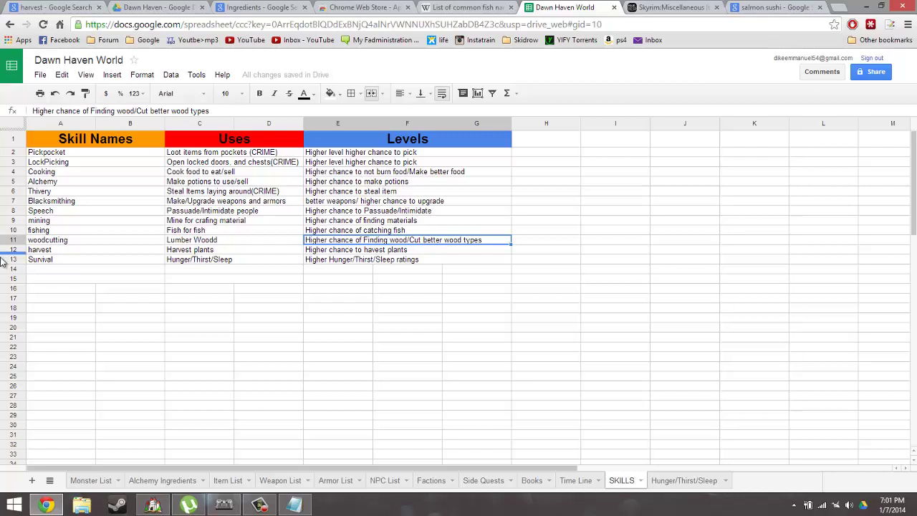
{"action": "left_click", "coordinate": [190, 253]}
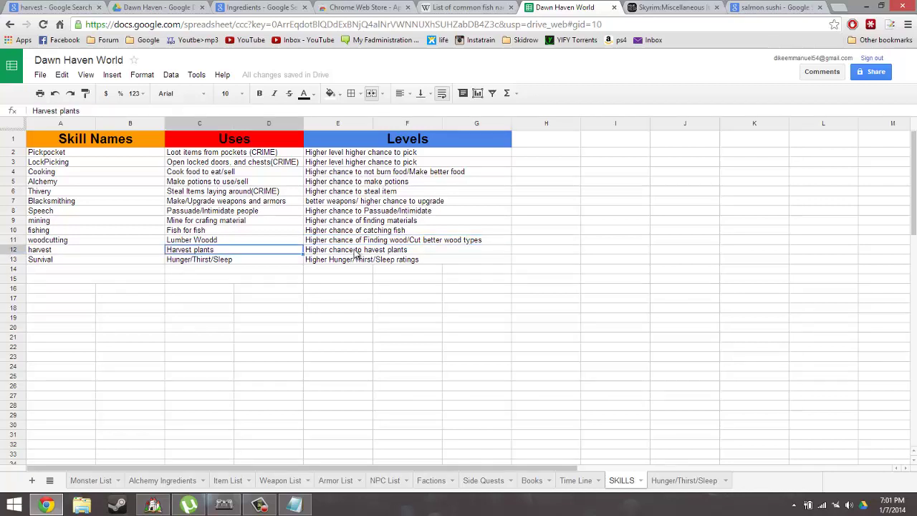
- Check the Survival skill against the Survival entry in the skills list.txt file in Notepad
{"action": "left_click", "coordinate": [44, 261]}
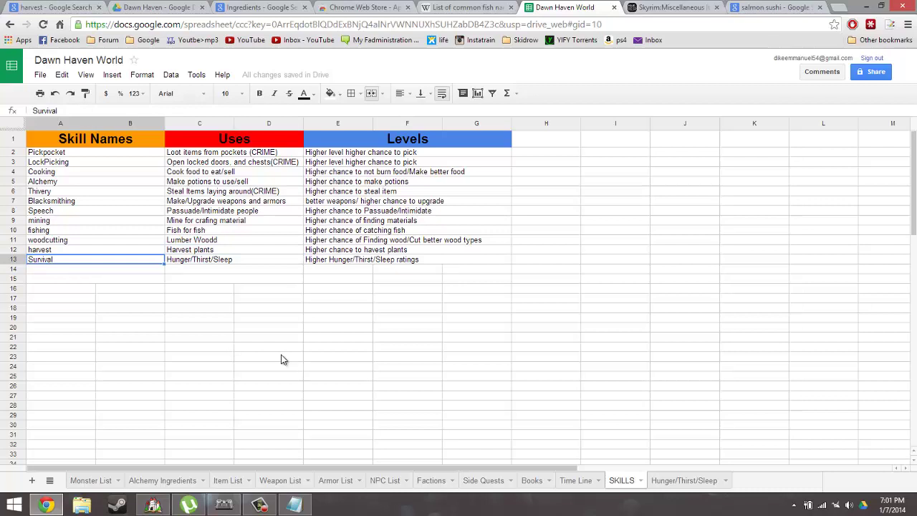
{"action": "left_click", "coordinate": [301, 504]}
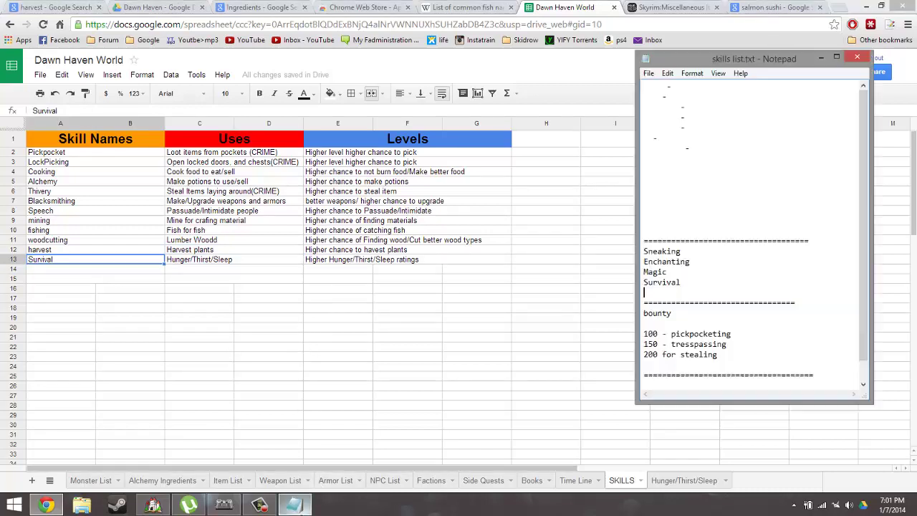
{"action": "left_click_drag", "start_coordinate": [698, 282], "coordinate": [635, 284]}
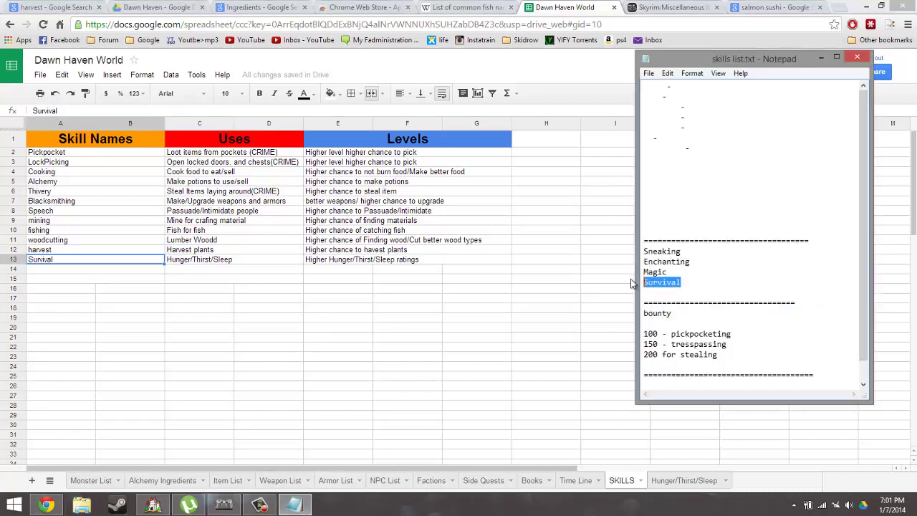
{"action": "left_click", "coordinate": [700, 283]}
- Return to the spreadsheet and review the Survival skill's use and level effect
{"action": "left_click", "coordinate": [109, 280]}
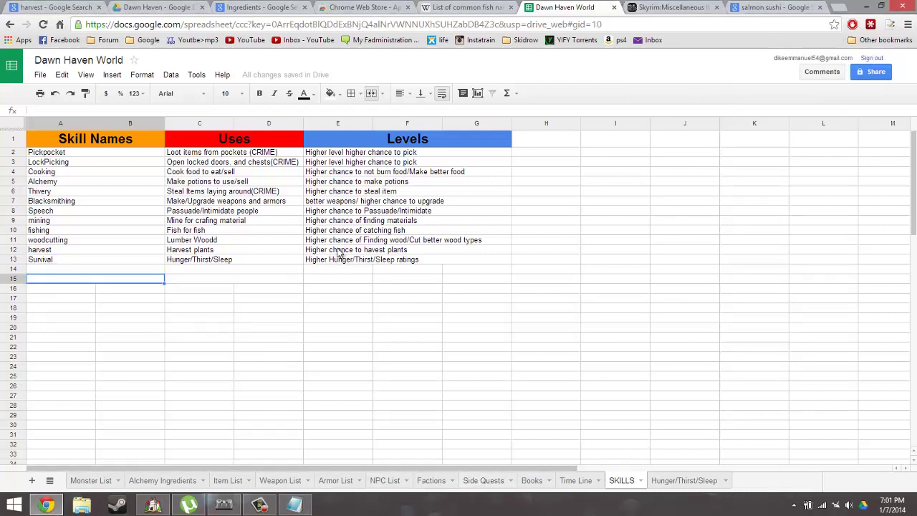
{"action": "left_click", "coordinate": [178, 262]}
{"action": "left_click", "coordinate": [135, 262]}
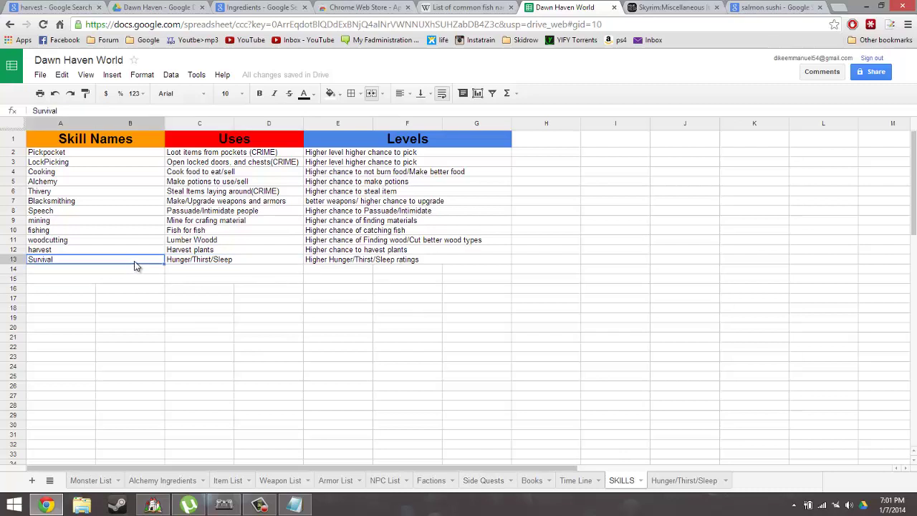
{"action": "left_click", "coordinate": [179, 261]}
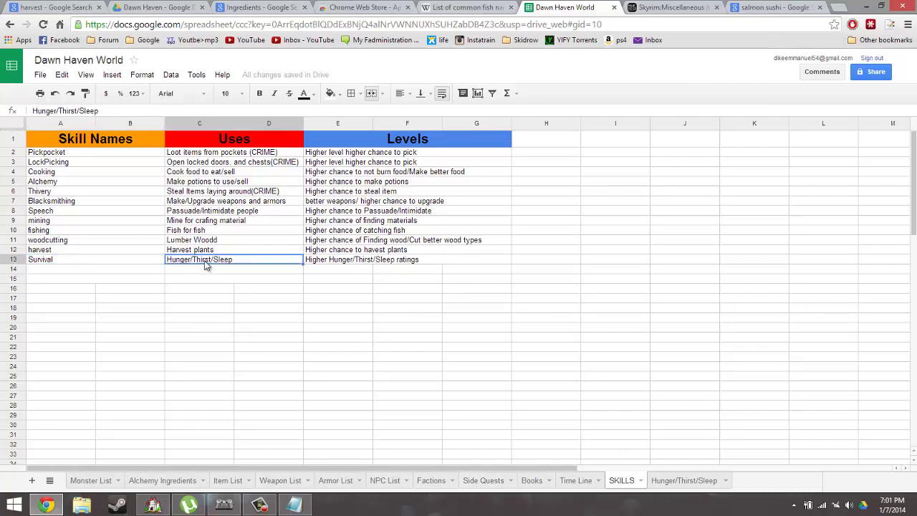
{"action": "left_click", "coordinate": [319, 265]}
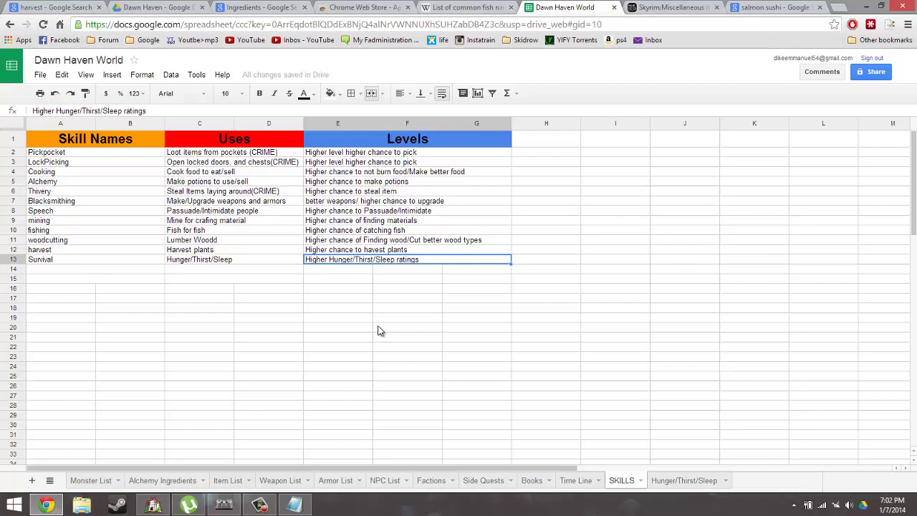
- Open the Hunger/Thirst/Sleep sheet and review the two effects listed under Hunger
{"action": "left_click", "coordinate": [641, 7]}
{"action": "left_click", "coordinate": [562, 7]}
{"action": "left_click", "coordinate": [678, 482]}
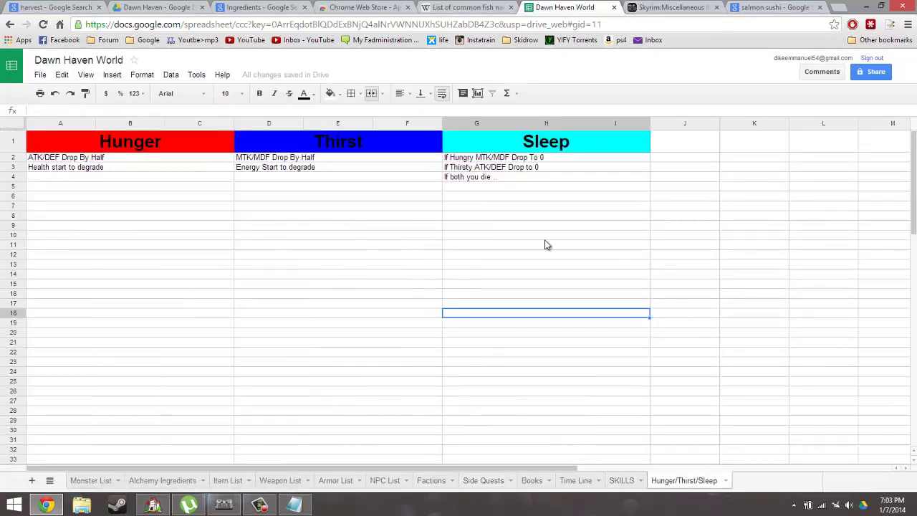
{"action": "left_click", "coordinate": [212, 207]}
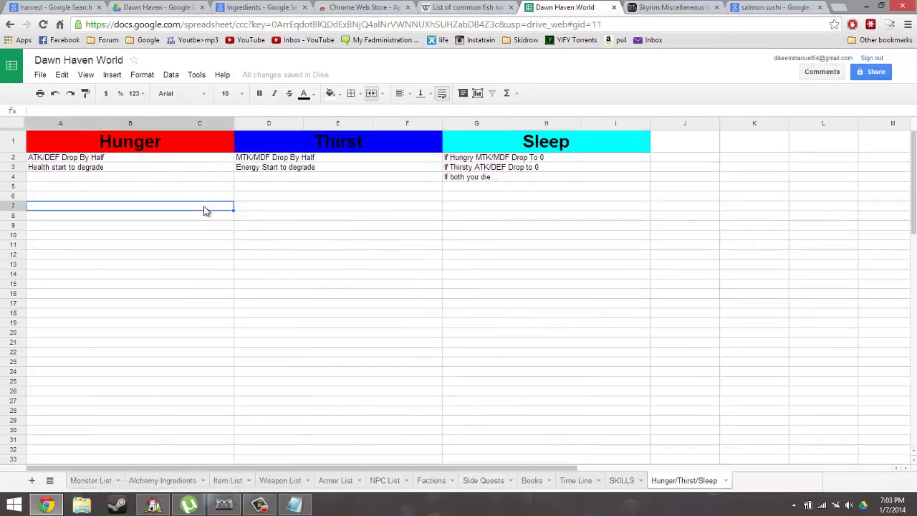
{"action": "left_click", "coordinate": [135, 158]}
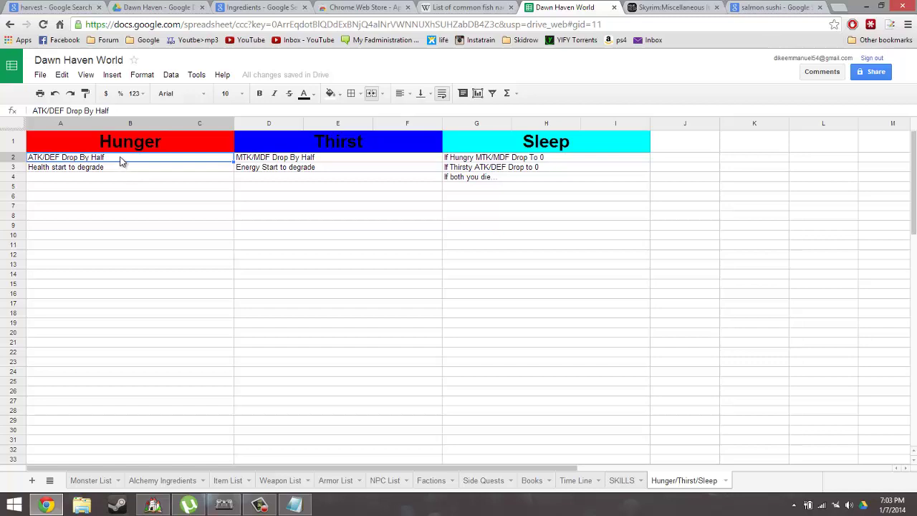
{"action": "left_click", "coordinate": [94, 170]}
{"action": "left_click", "coordinate": [96, 159]}
{"action": "left_click", "coordinate": [79, 170]}
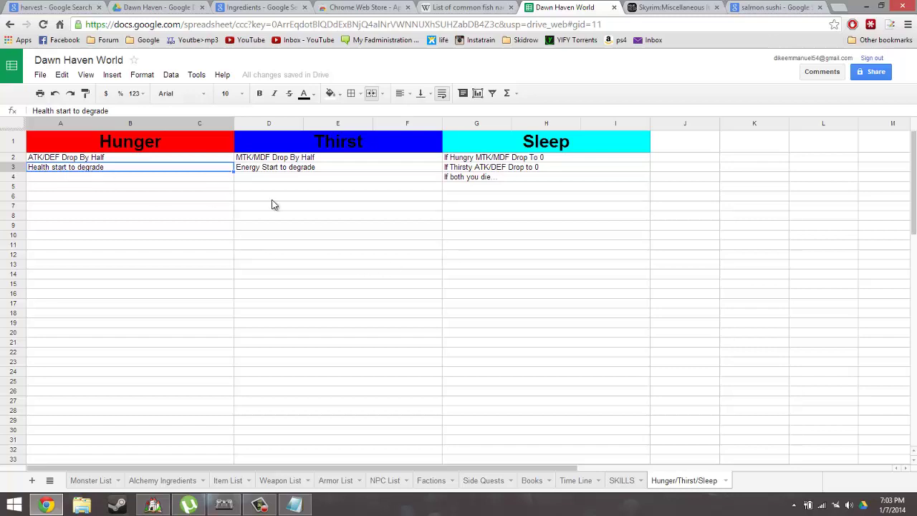
- Review the two effects listed under Thirst
{"action": "left_click", "coordinate": [280, 144]}
{"action": "left_click", "coordinate": [297, 165]}
{"action": "left_click", "coordinate": [262, 149]}
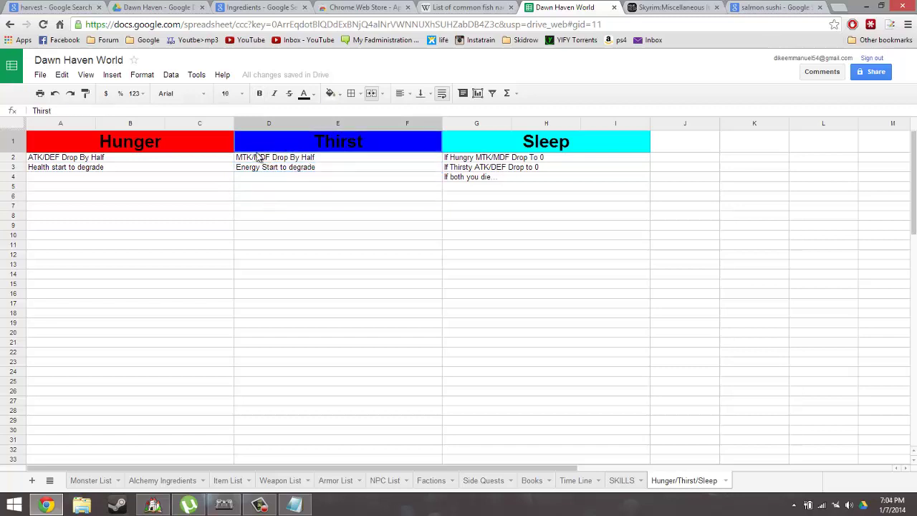
{"action": "left_click", "coordinate": [252, 157]}
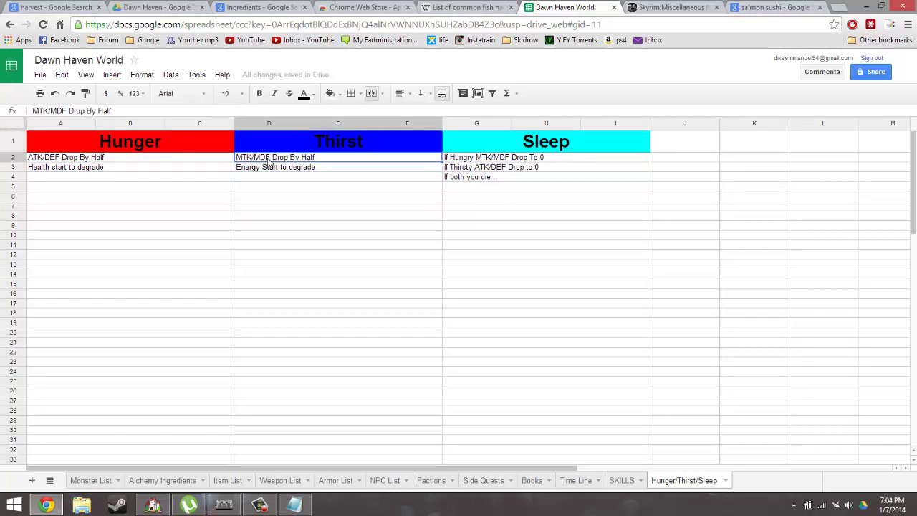
{"action": "left_click", "coordinate": [238, 168]}
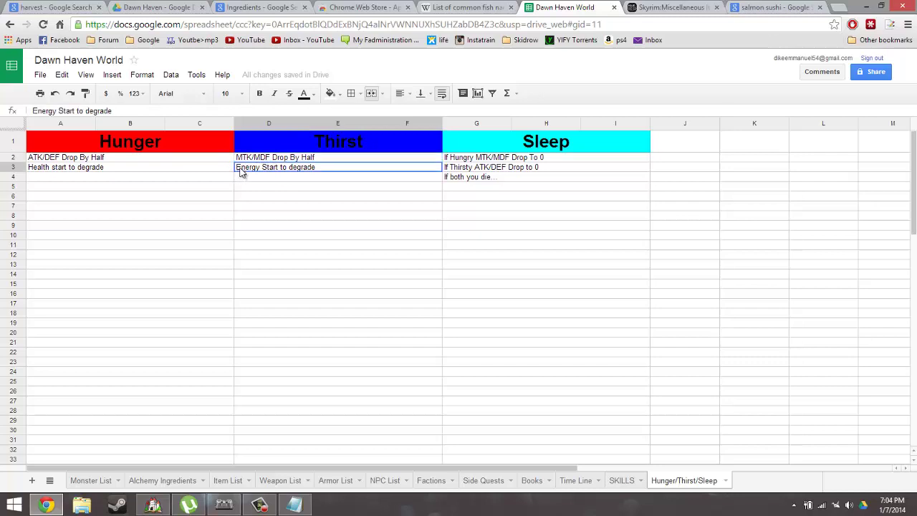
- Compare the first Hunger effect with the first Thirst effect
{"action": "left_click", "coordinate": [165, 157]}
{"action": "left_click", "coordinate": [240, 159]}
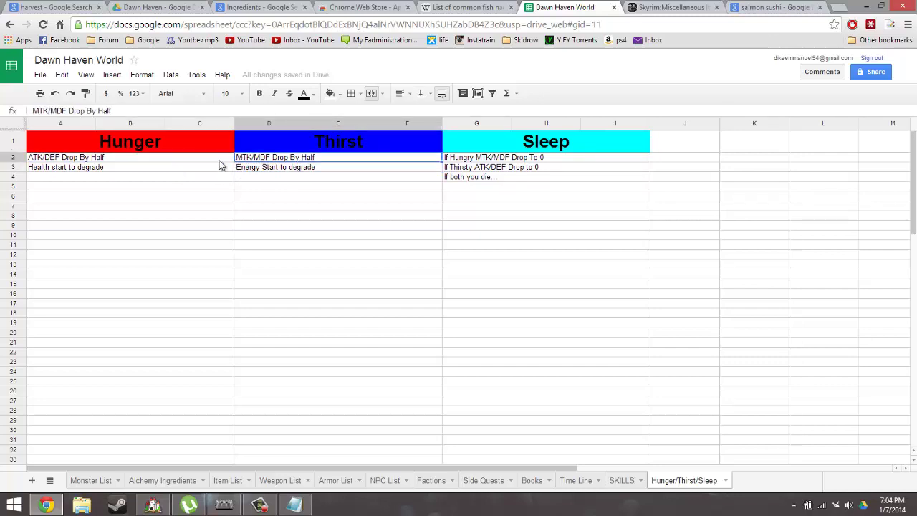
{"action": "left_click", "coordinate": [199, 161]}
{"action": "left_click", "coordinate": [285, 159]}
{"action": "left_click", "coordinate": [178, 152]}
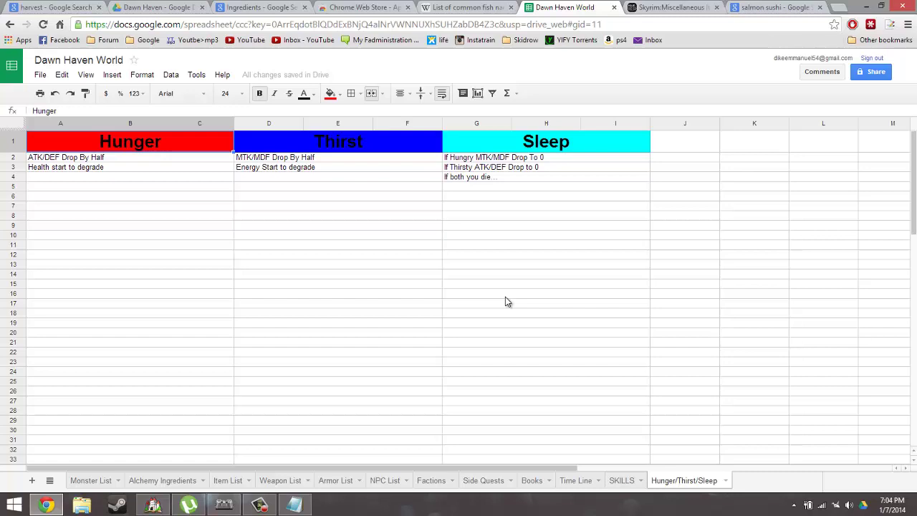
- Add the rule "Else Drop 4 stats by half" in row 5 of the Sleep column
{"action": "double_click", "coordinate": [477, 186]}
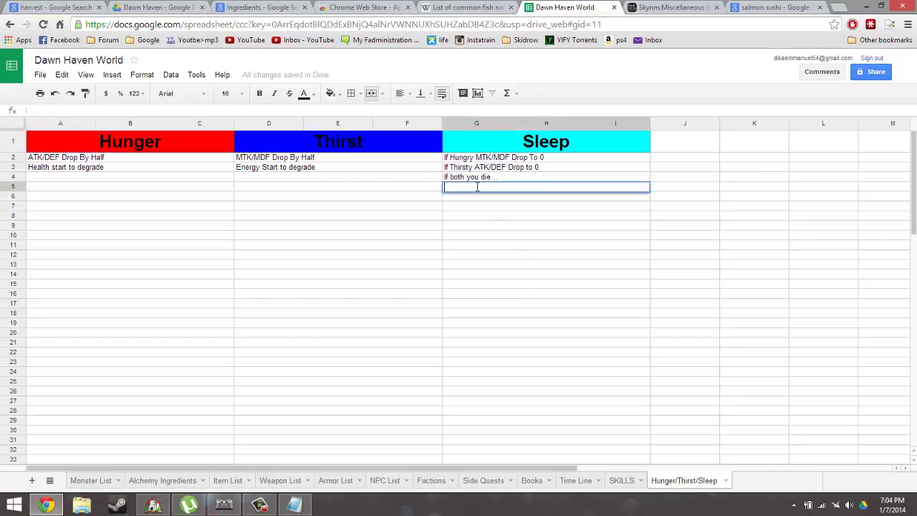
{"action": "type", "text": "Else Drop 4 stats to 0"}
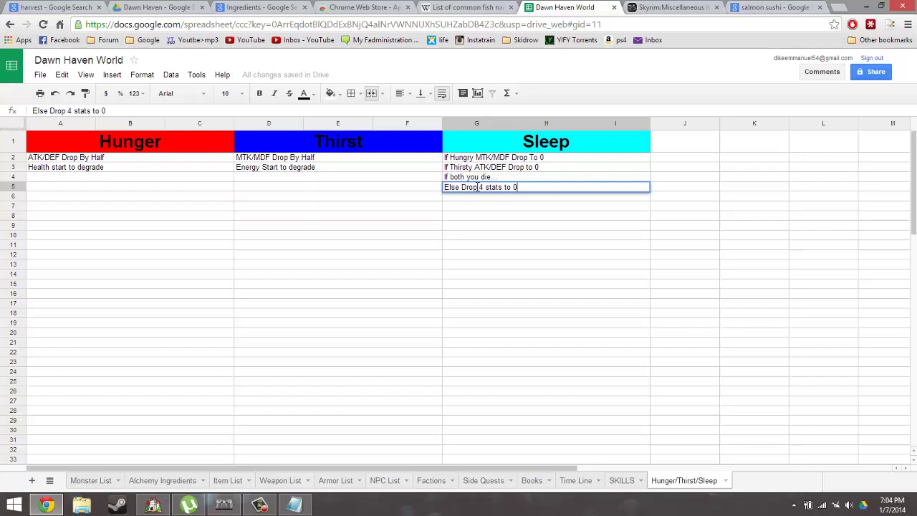
{"action": "key", "text": "BackSpace"}
{"action": "key", "text": "BackSpace"}
{"action": "key", "text": "BackSpace"}
{"action": "key", "text": "BackSpace"}
{"action": "key", "text": "BackSpace"}
{"action": "key", "text": "BackSpace"}
{"action": "key", "text": "BackSpace"}
{"action": "key", "text": "BackSpace"}
{"action": "key", "text": "BackSpace"}
{"action": "type", "text": "ats"}
{"action": "key", "text": "BackSpace"}
{"action": "key", "text": "BackSpace"}
{"action": "key", "text": "BackSpace"}
{"action": "type", "text": "tats by half"}
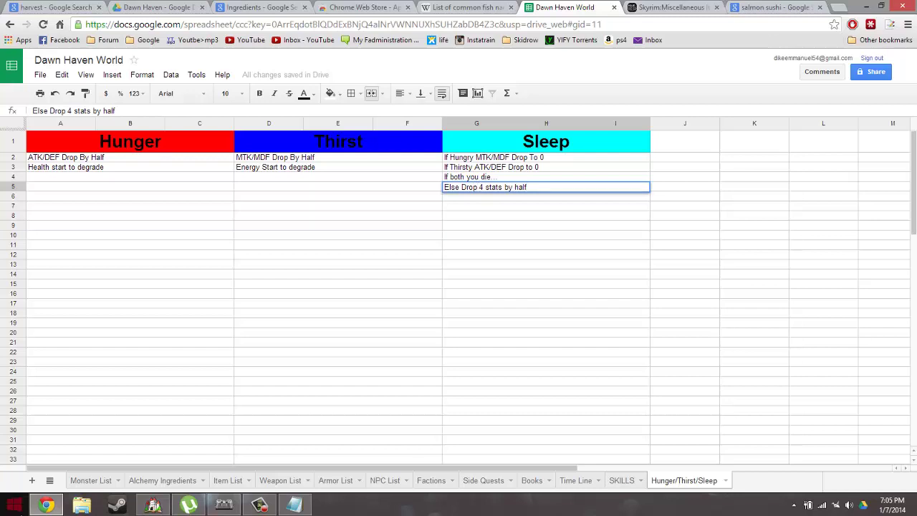
{"action": "left_click", "coordinate": [474, 216]}
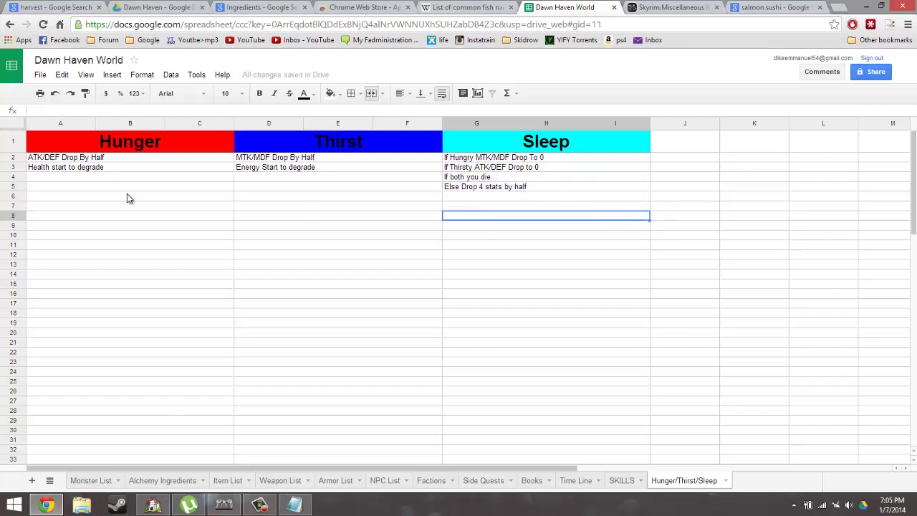
{"action": "left_click", "coordinate": [127, 195]}
{"action": "left_click", "coordinate": [261, 505]}
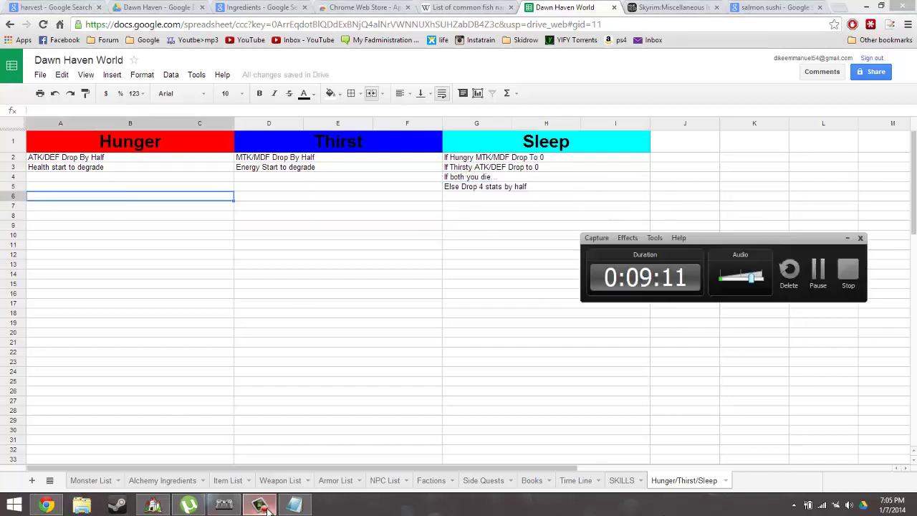
{"action": "left_click", "coordinate": [848, 239]}
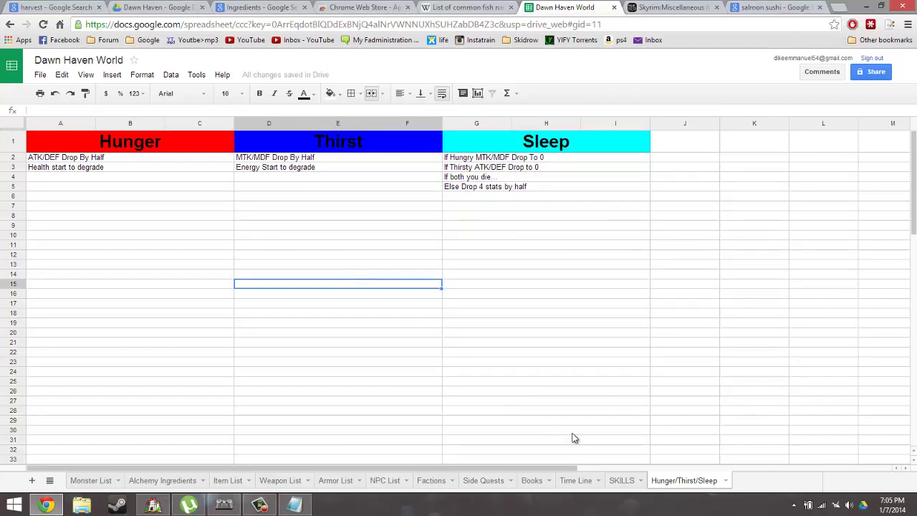
- Glance at the Time Line sheet, and check the first food ingredients on the Item List sheet
{"action": "left_click", "coordinate": [577, 481]}
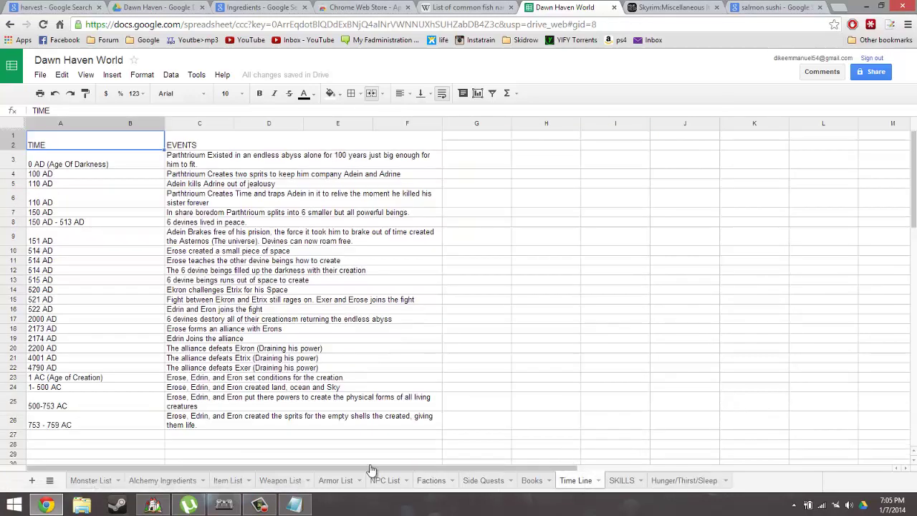
{"action": "left_click", "coordinate": [228, 481]}
{"action": "left_click", "coordinate": [266, 339]}
{"action": "scroll", "coordinate": [266, 339], "scroll_direction": "up", "scroll_amount": 6}
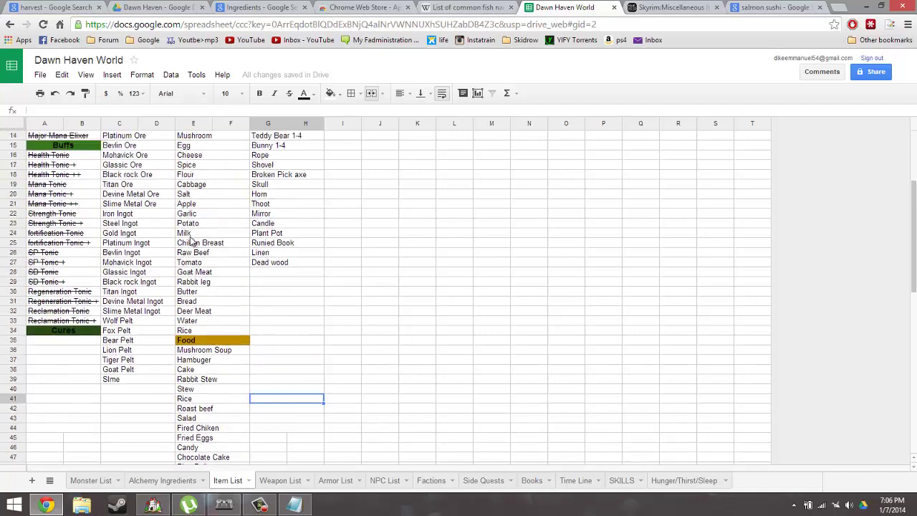
{"action": "left_click", "coordinate": [205, 171]}
{"action": "left_click", "coordinate": [208, 179]}
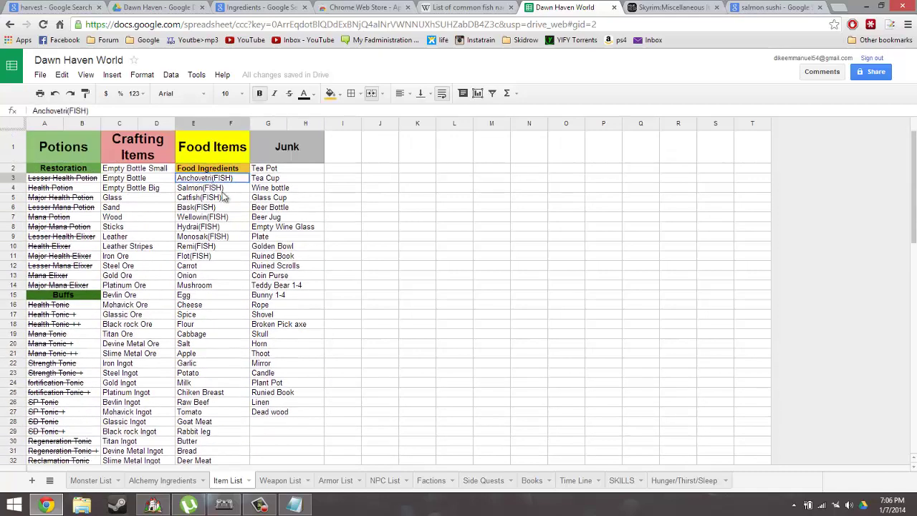
- Look through the Food entries on the Item List sheet, from Hambuger down to Yumdi Soup
{"action": "scroll", "coordinate": [215, 208], "scroll_direction": "down", "scroll_amount": 5}
{"action": "left_click", "coordinate": [201, 334]}
{"action": "scroll", "coordinate": [199, 316], "scroll_direction": "down", "scroll_amount": 5}
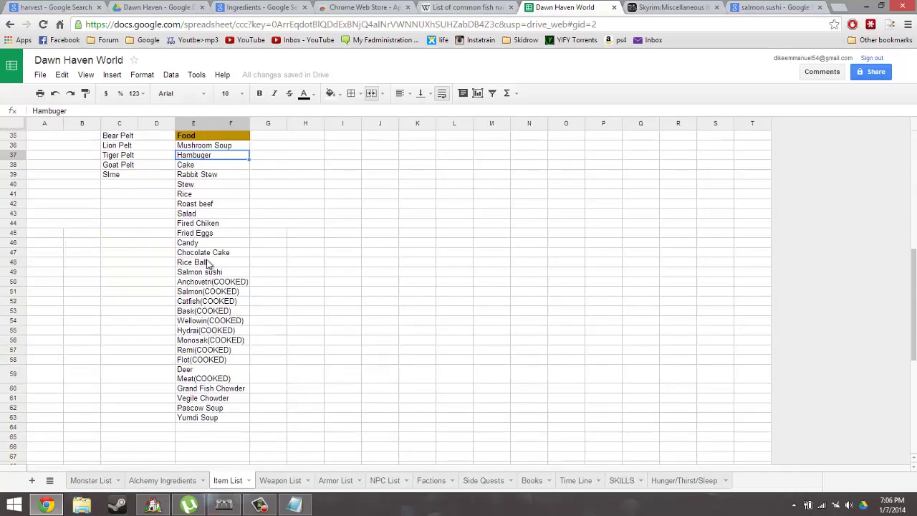
{"action": "left_click", "coordinate": [204, 404]}
{"action": "left_click", "coordinate": [202, 155]}
{"action": "left_click", "coordinate": [206, 224]}
{"action": "left_click", "coordinate": [207, 330]}
{"action": "left_click", "coordinate": [208, 389]}
{"action": "left_click", "coordinate": [202, 419]}
- Look through the Crafting Items column from Empty Bottle Small to Slime Metal Ore
{"action": "scroll", "coordinate": [215, 336], "scroll_direction": "up", "scroll_amount": 10}
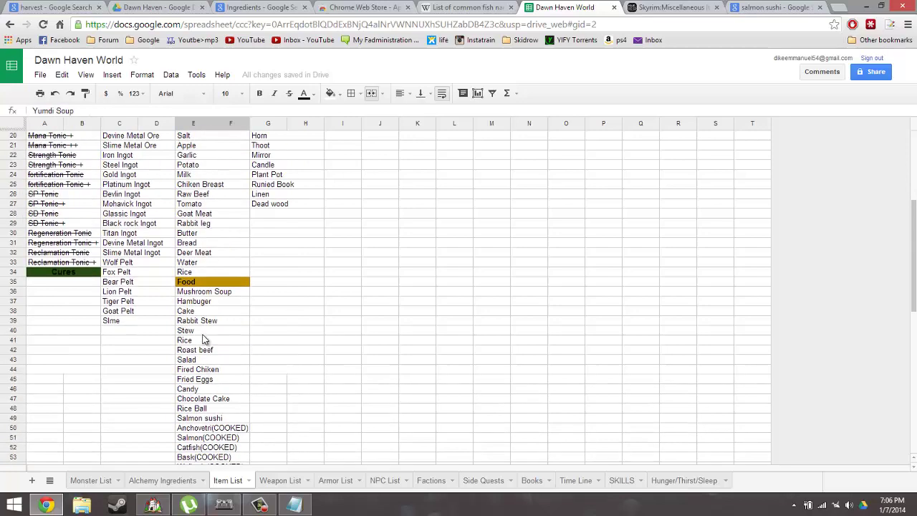
{"action": "left_click", "coordinate": [137, 171]}
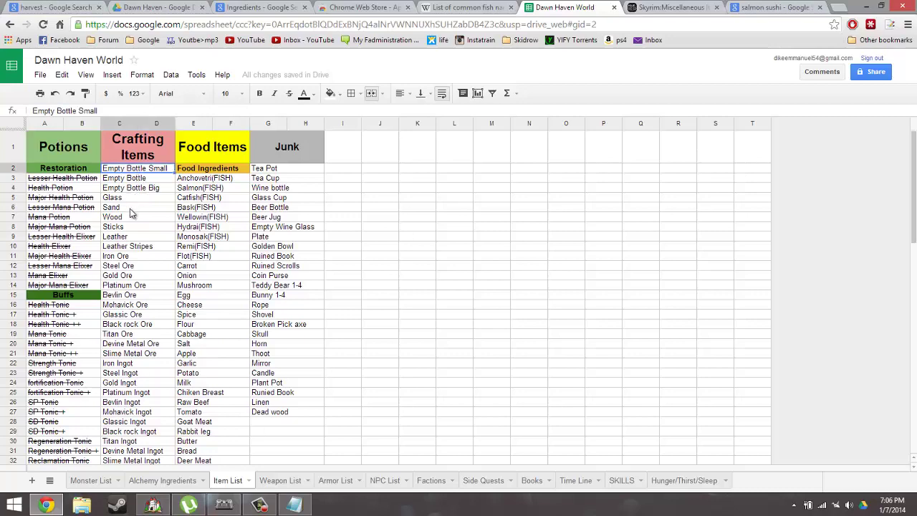
{"action": "scroll", "coordinate": [133, 211], "scroll_direction": "down", "scroll_amount": 3}
{"action": "left_click", "coordinate": [123, 234]}
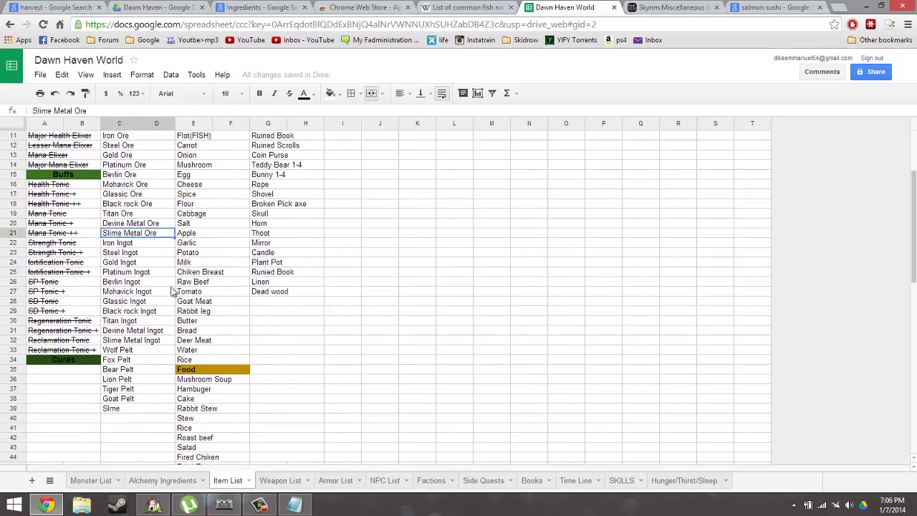
- Switch to RPG Maker VX Ace and examine the Empty Bottle(S) item in the database's item list
{"action": "left_click", "coordinate": [153, 505]}
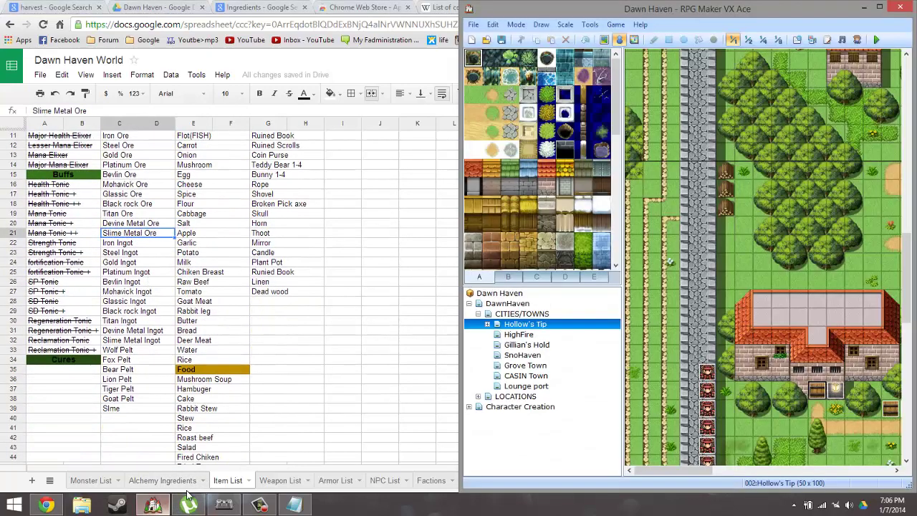
{"action": "left_click", "coordinate": [590, 24]}
{"action": "left_click", "coordinate": [611, 38]}
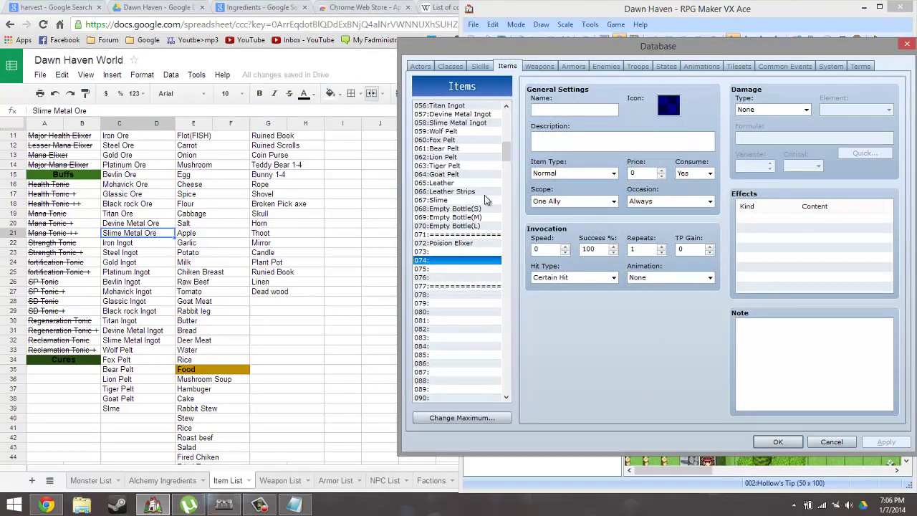
{"action": "left_click", "coordinate": [451, 209]}
{"action": "scroll", "coordinate": [459, 215], "scroll_direction": "up", "scroll_amount": 3}
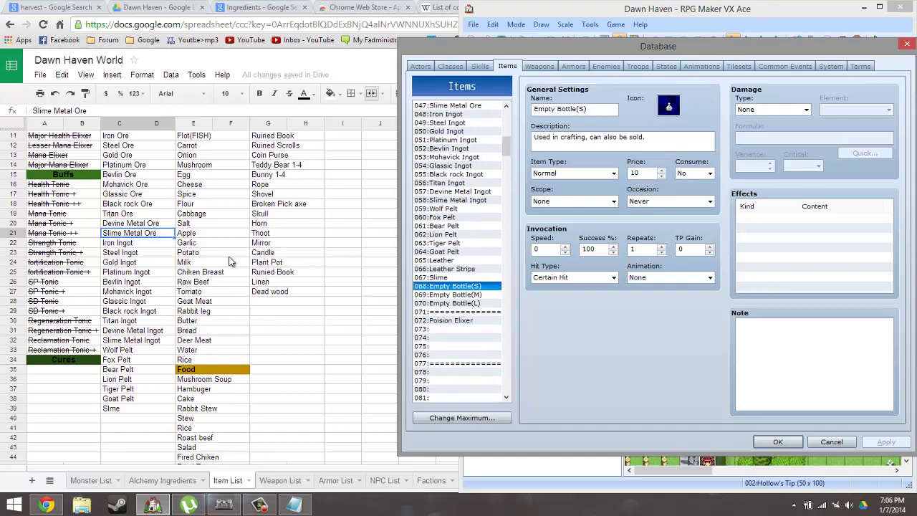
- Return to the spreadsheet and check the end of the Crafting Items column, down to the slime entry
{"action": "left_click", "coordinate": [163, 255]}
{"action": "scroll", "coordinate": [162, 260], "scroll_direction": "down", "scroll_amount": 2}
{"action": "left_click", "coordinate": [109, 370]}
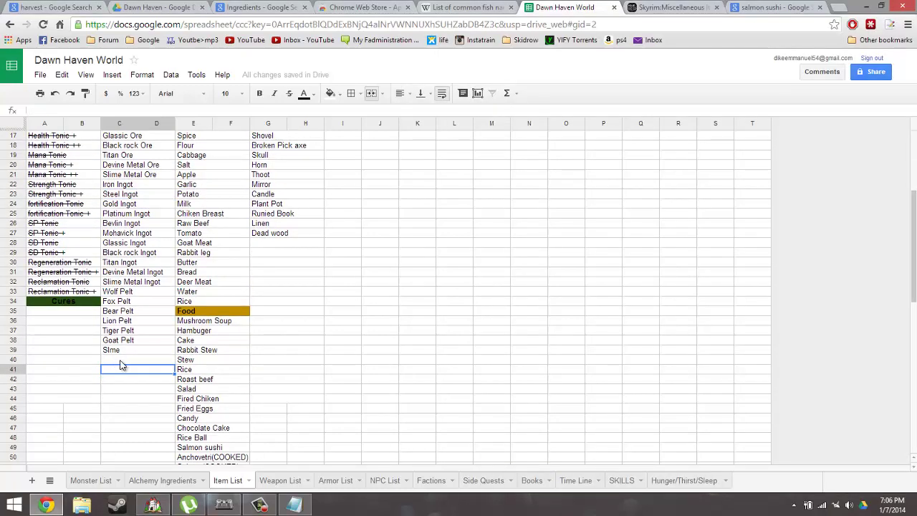
{"action": "left_click", "coordinate": [119, 360]}
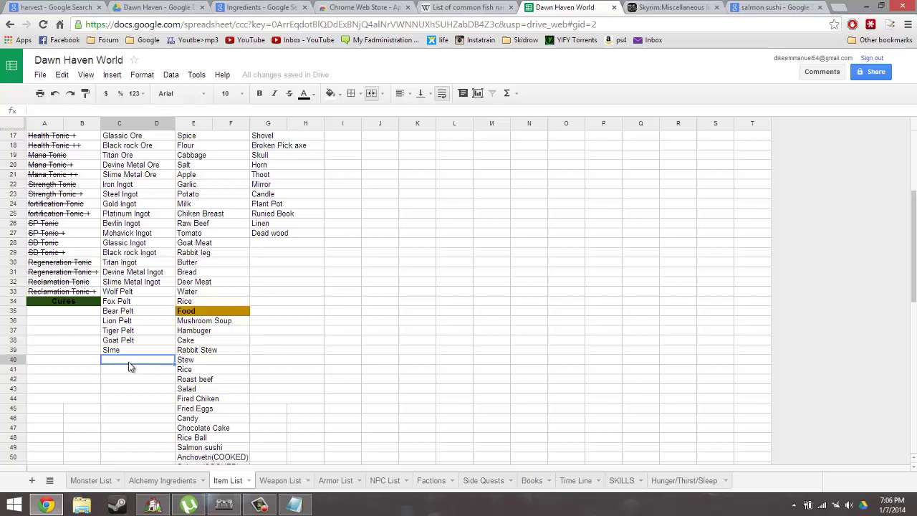
{"action": "left_click", "coordinate": [134, 351]}
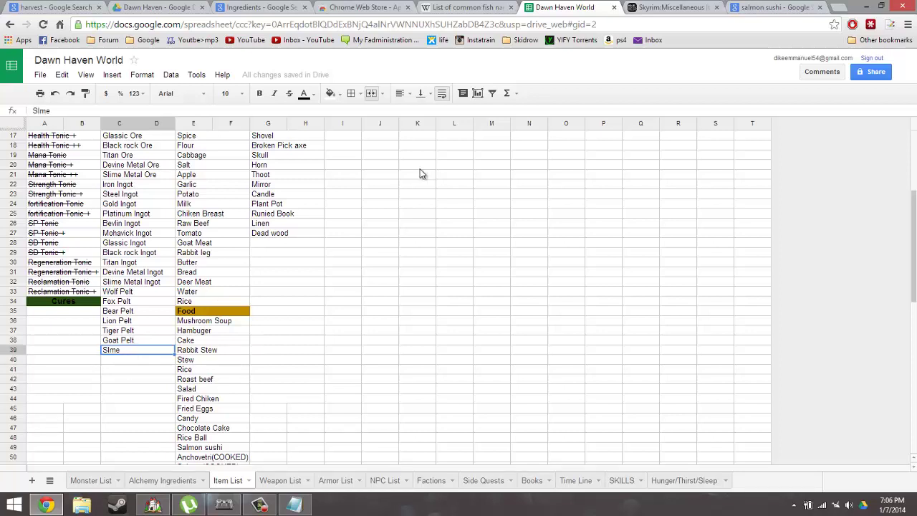
- Move the Alchemy Ingredients sheet between Time Line and SKILLS, and look over the first entries in its Effects column
{"action": "left_click", "coordinate": [194, 484]}
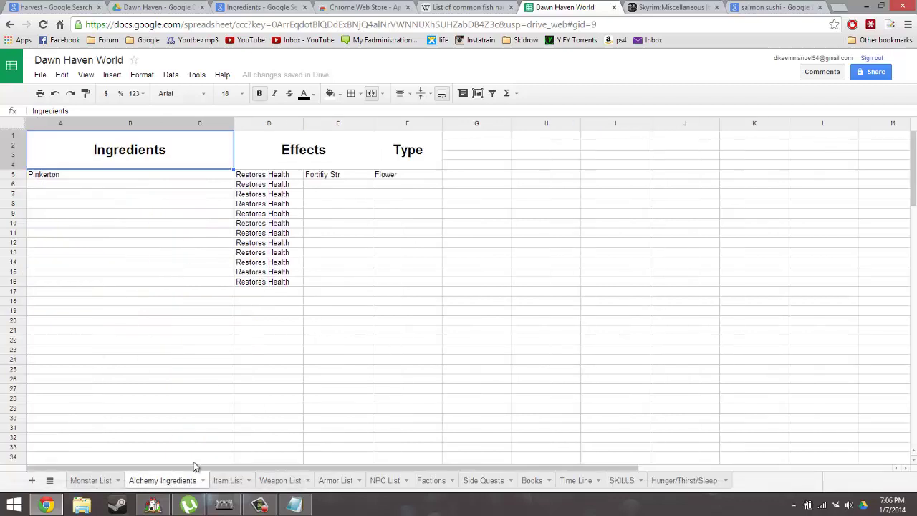
{"action": "left_click_drag", "start_coordinate": [180, 483], "coordinate": [569, 481]}
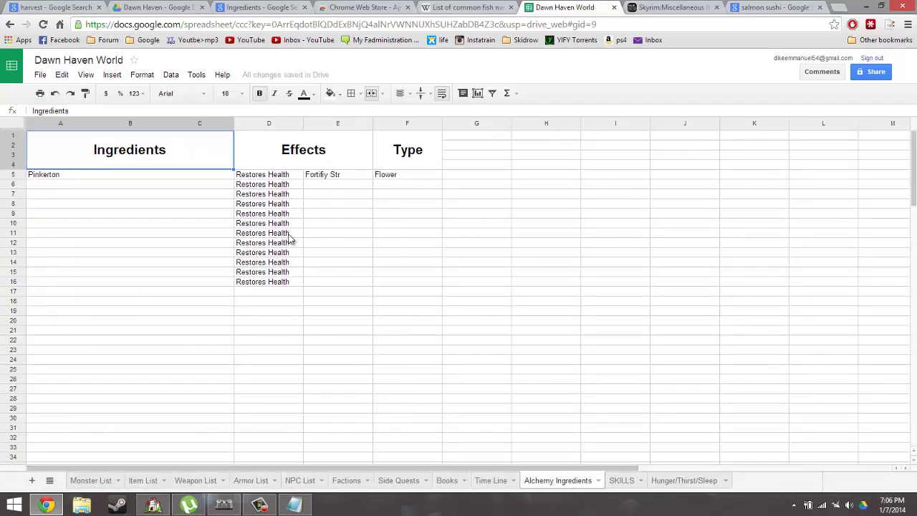
{"action": "left_click", "coordinate": [276, 177]}
{"action": "left_click", "coordinate": [276, 186]}
{"action": "left_click", "coordinate": [276, 195]}
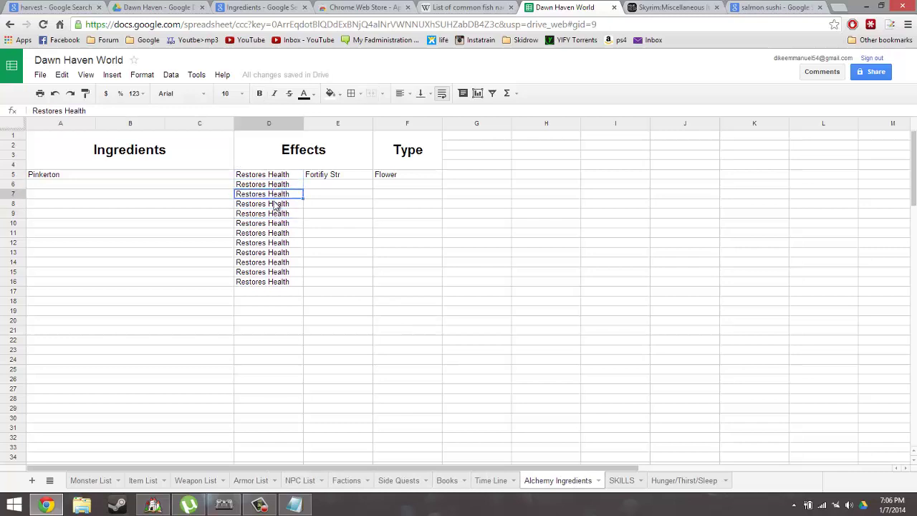
{"action": "left_click", "coordinate": [273, 214]}
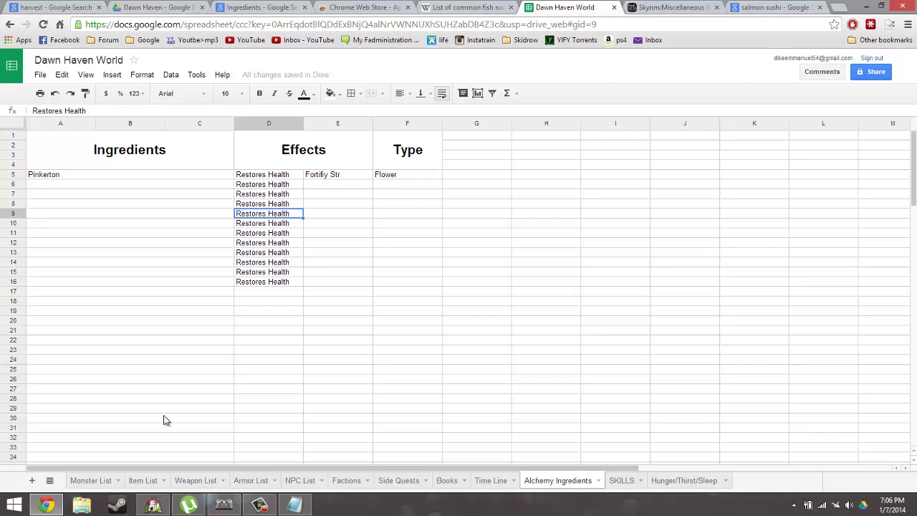
- Go back to the Item List sheet and view its columns from the first row
{"action": "left_click", "coordinate": [144, 481]}
{"action": "left_click", "coordinate": [105, 313]}
{"action": "scroll", "coordinate": [143, 329], "scroll_direction": "up", "scroll_amount": 6}
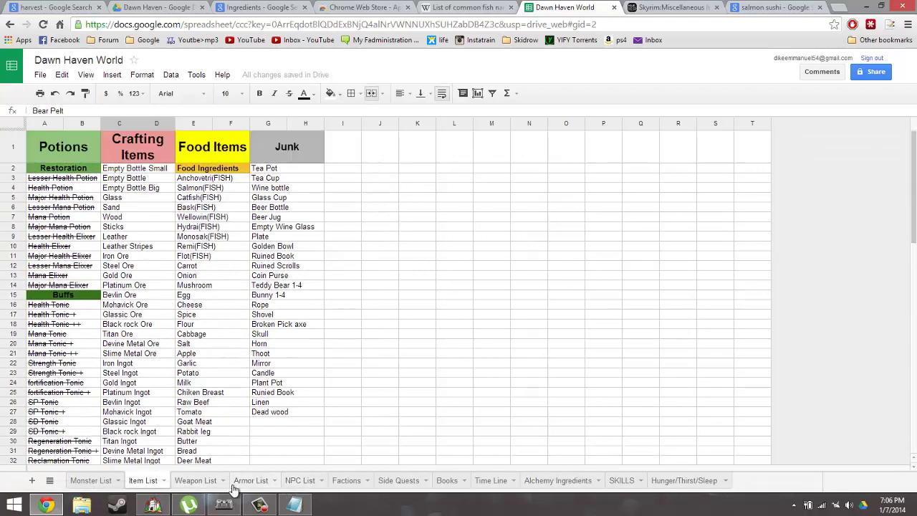
- Open the Books sheet and look through the lore book names from In The Beginning V1 & 2 to Contamination
{"action": "left_click", "coordinate": [447, 480]}
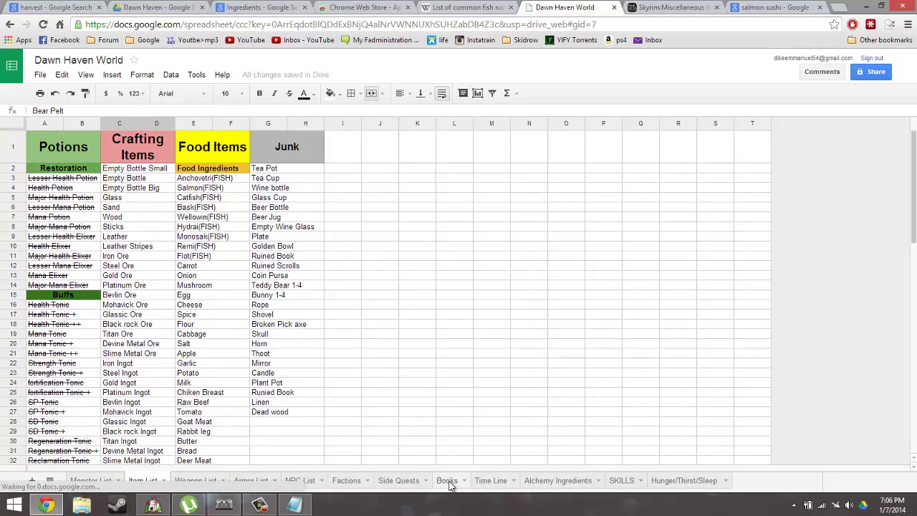
{"action": "left_click", "coordinate": [123, 152]}
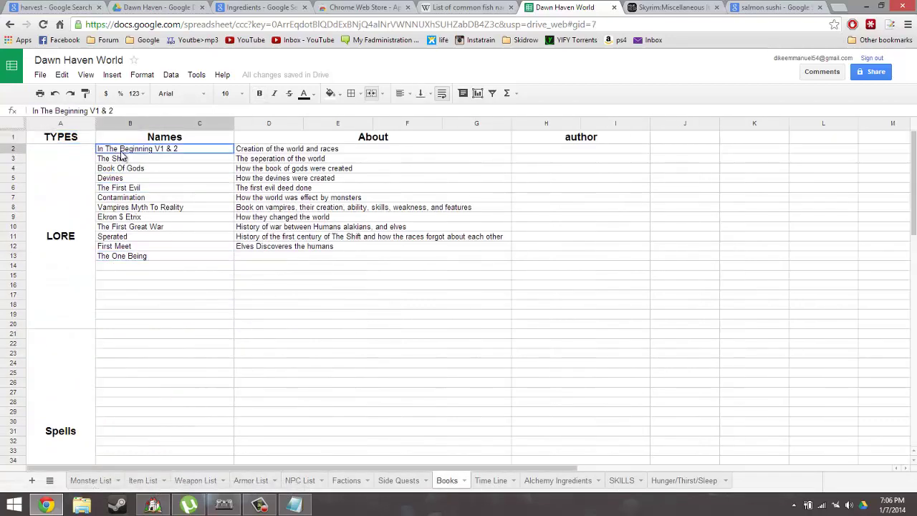
{"action": "left_click", "coordinate": [131, 201]}
{"action": "left_click", "coordinate": [156, 136]}
{"action": "left_click", "coordinate": [149, 152]}
{"action": "left_click", "coordinate": [149, 178]}
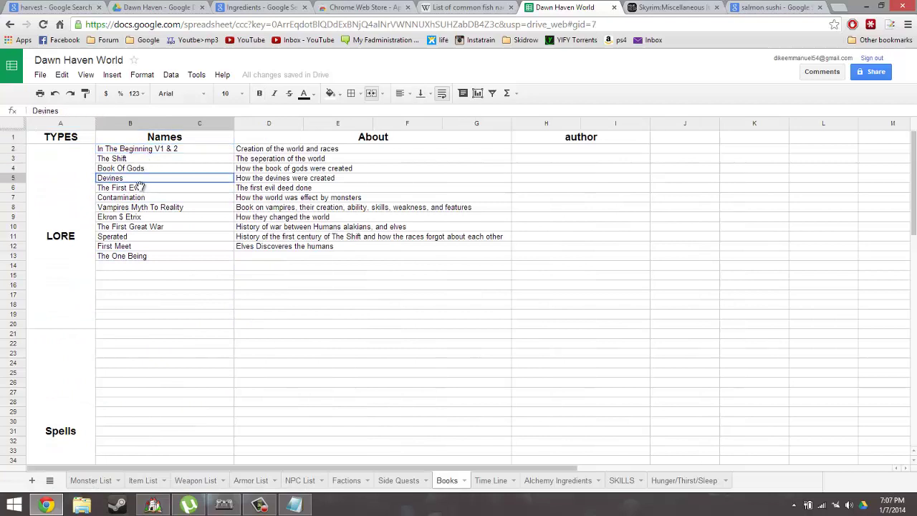
{"action": "left_click", "coordinate": [163, 159]}
{"action": "left_click", "coordinate": [171, 151]}
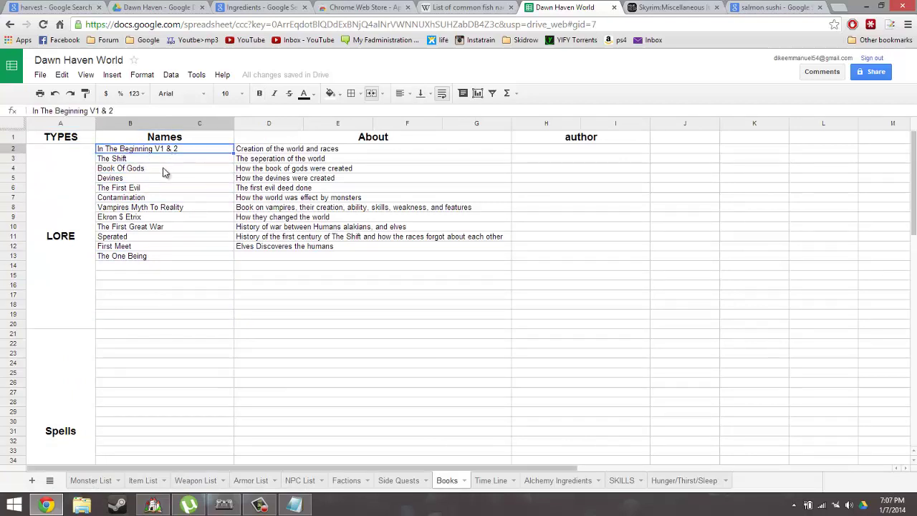
{"action": "left_click", "coordinate": [167, 159]}
{"action": "left_click", "coordinate": [164, 168]}
{"action": "left_click", "coordinate": [159, 178]}
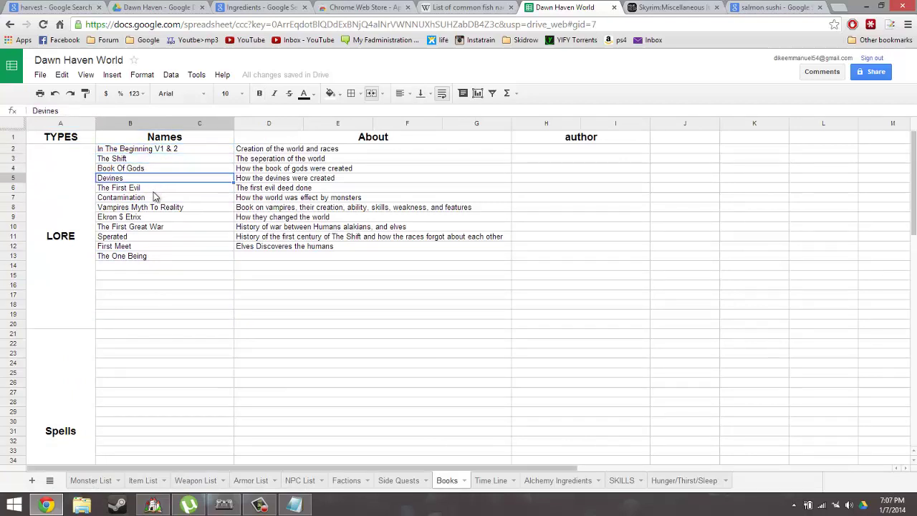
{"action": "left_click", "coordinate": [146, 199]}
- Check the About description for The First Evil, and look over the Spells, Skills and Recipes sections of the Books sheet
{"action": "left_click", "coordinate": [406, 190]}
{"action": "scroll", "coordinate": [354, 242], "scroll_direction": "down", "scroll_amount": 6}
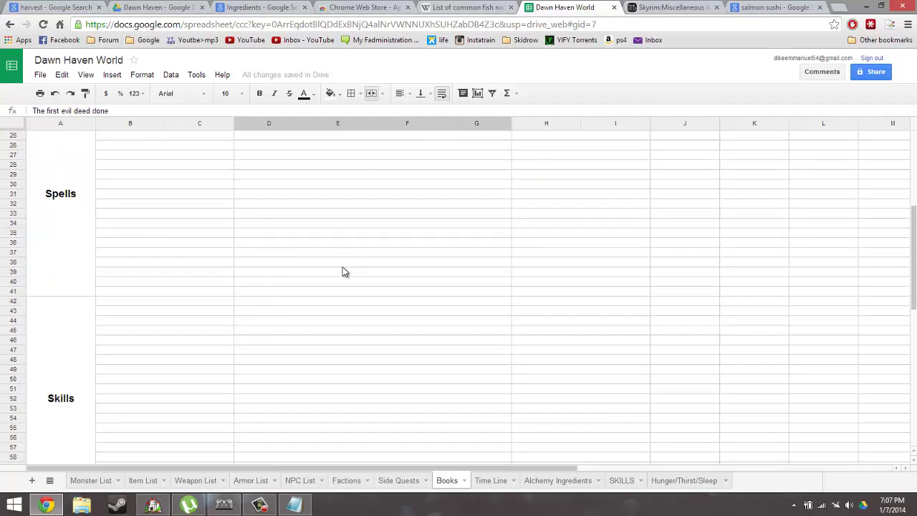
{"action": "scroll", "coordinate": [143, 284], "scroll_direction": "up", "scroll_amount": 3}
{"action": "scroll", "coordinate": [64, 215], "scroll_direction": "down", "scroll_amount": 1}
{"action": "scroll", "coordinate": [265, 365], "scroll_direction": "down", "scroll_amount": 5}
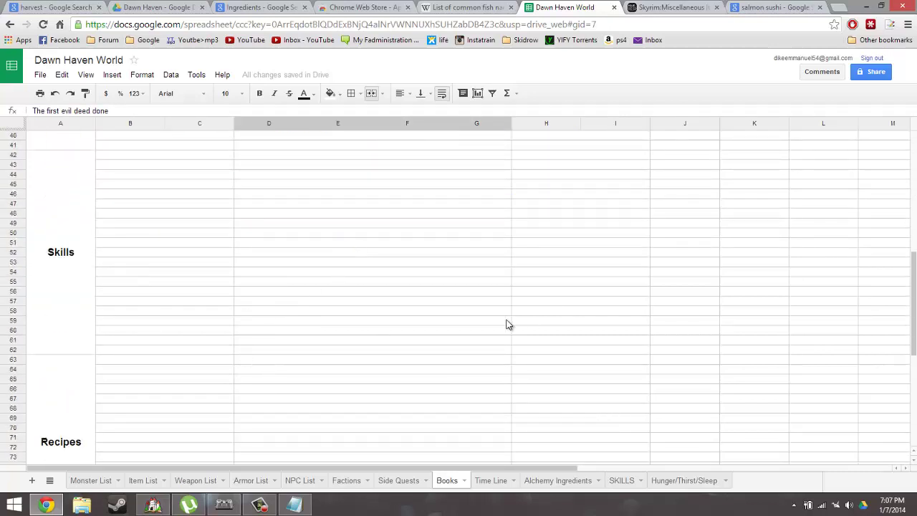
{"action": "scroll", "coordinate": [328, 301], "scroll_direction": "up", "scroll_amount": 5}
{"action": "scroll", "coordinate": [326, 268], "scroll_direction": "up", "scroll_amount": 5}
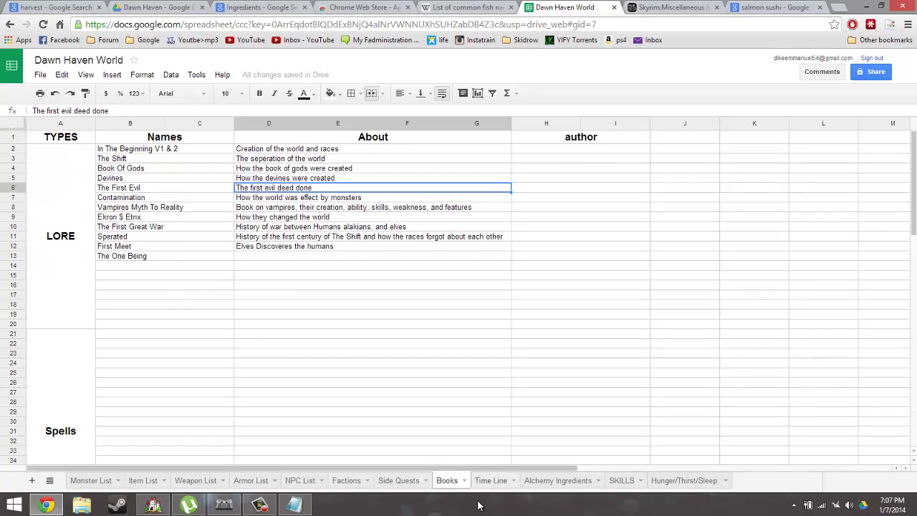
- Go through the author column for the lore books, from The Shift to The One Being
{"action": "left_click", "coordinate": [559, 161]}
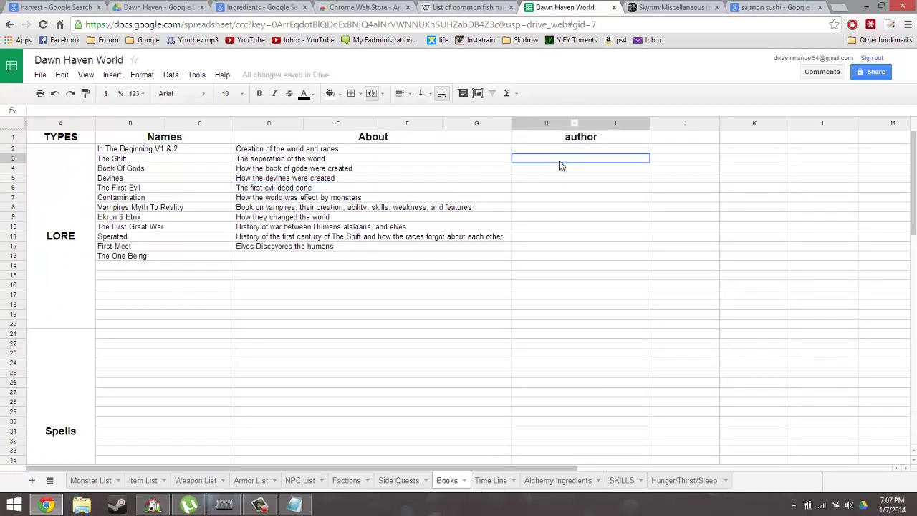
{"action": "left_click", "coordinate": [553, 187]}
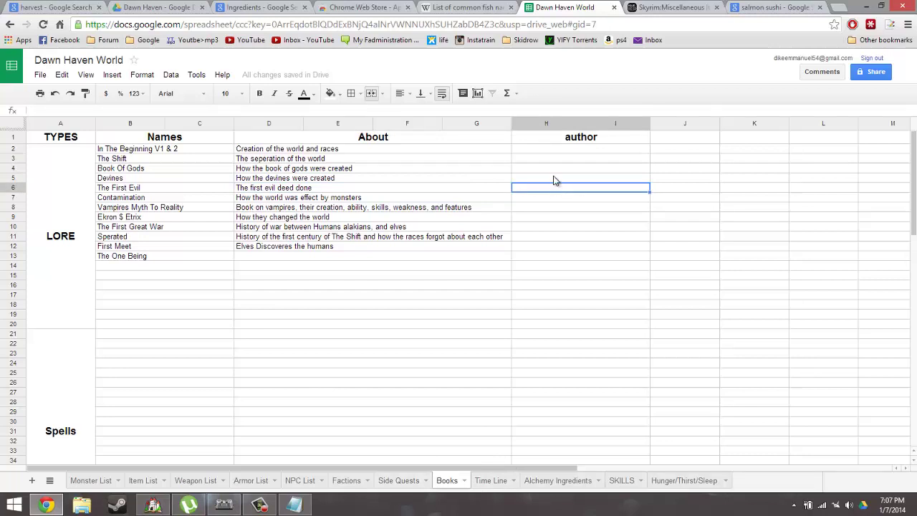
{"action": "left_click", "coordinate": [563, 158]}
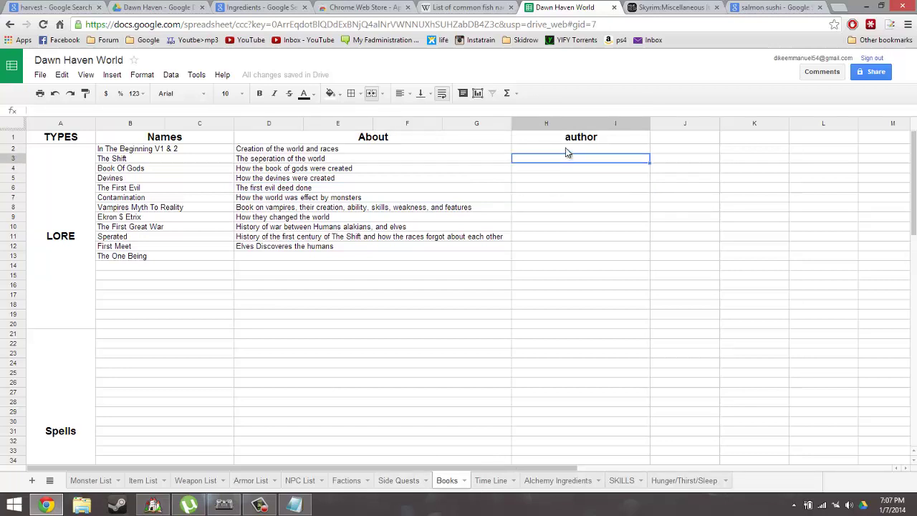
{"action": "left_click", "coordinate": [553, 170]}
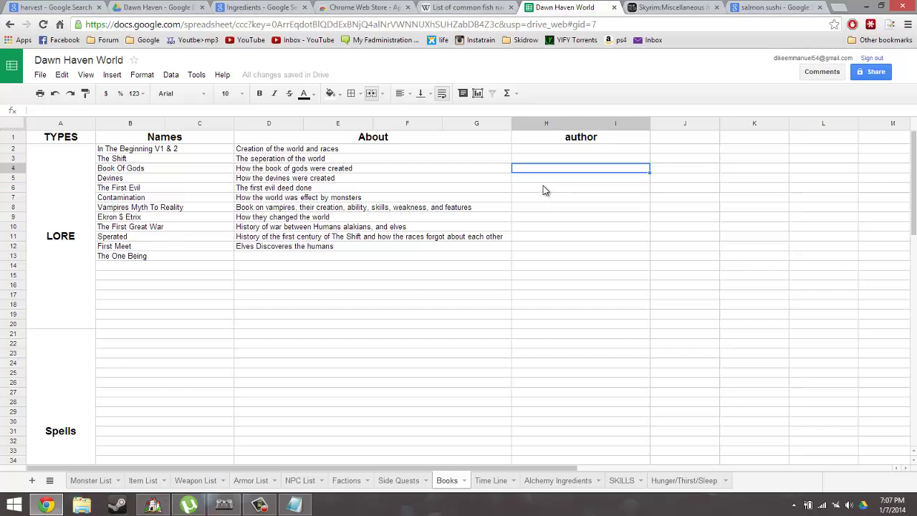
{"action": "left_click", "coordinate": [544, 182]}
{"action": "left_click", "coordinate": [542, 200]}
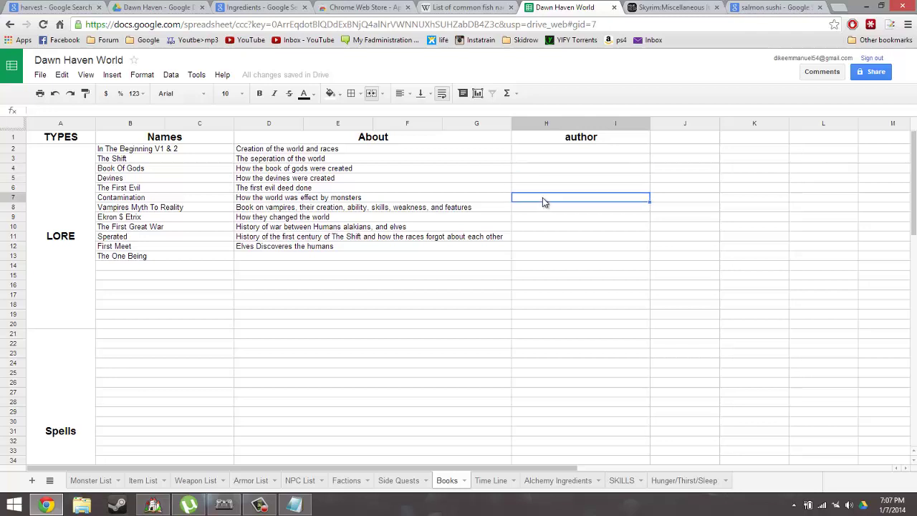
{"action": "left_click", "coordinate": [550, 258]}
- Open the Time Line sheet at the 100 AD event, and briefly check the screen recorder's duration before minimizing it
{"action": "left_click", "coordinate": [491, 480]}
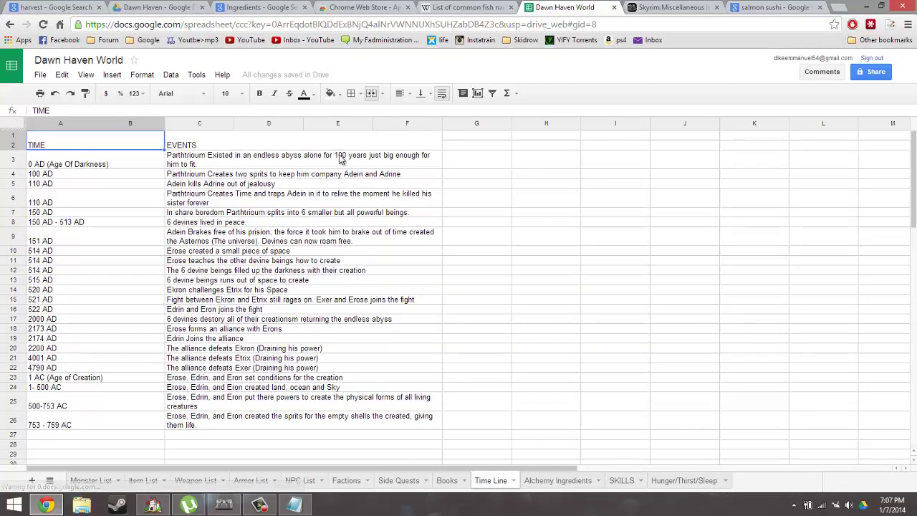
{"action": "left_click", "coordinate": [316, 177]}
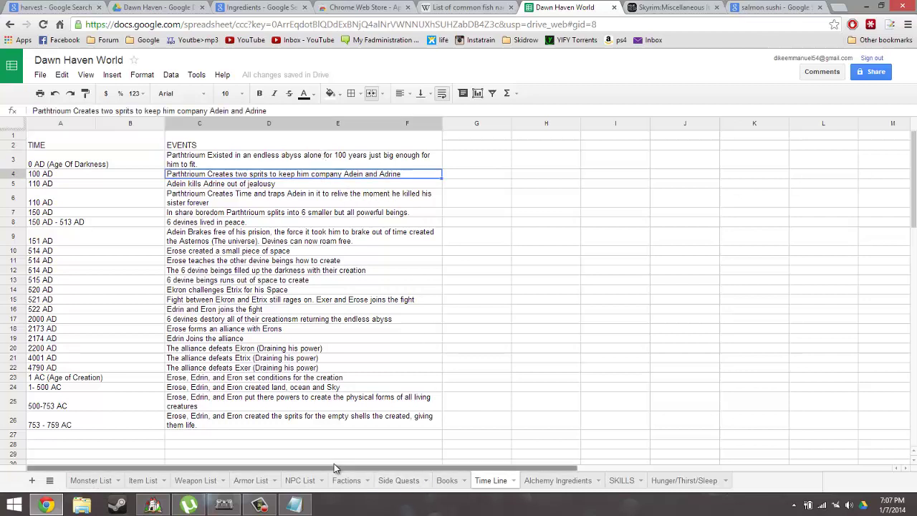
{"action": "left_click", "coordinate": [270, 507]}
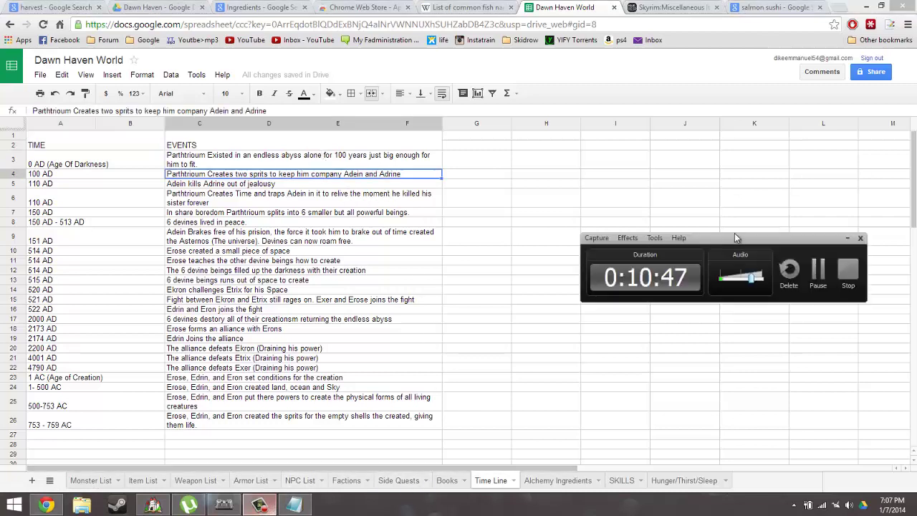
{"action": "left_click", "coordinate": [847, 236]}
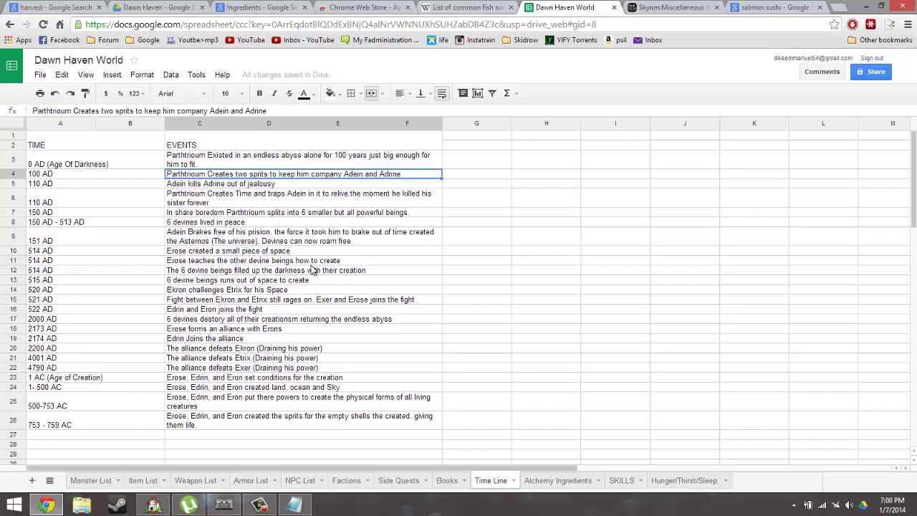
- Skim the Time Line events between 0 AD and 514 AD, from Parthtrioum's existence to the devine beings' creation
{"action": "left_click", "coordinate": [262, 237]}
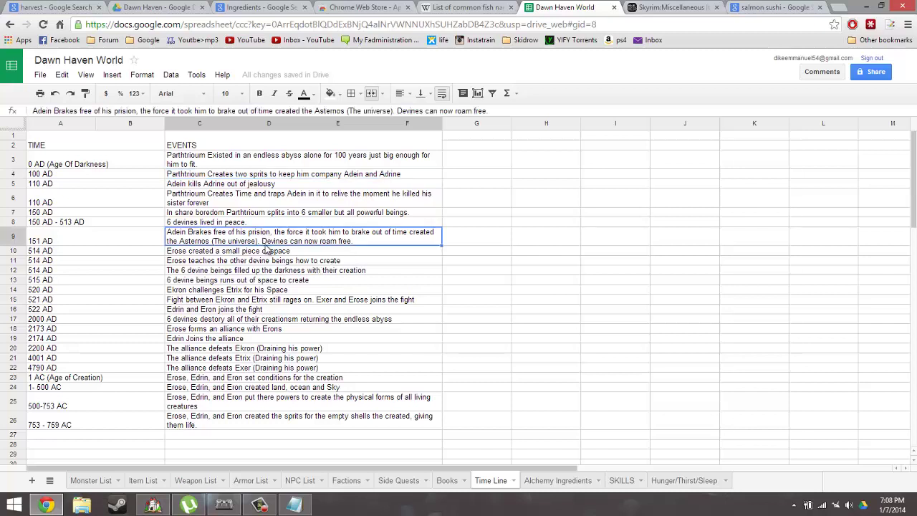
{"action": "left_click", "coordinate": [261, 184]}
{"action": "left_click", "coordinate": [260, 164]}
{"action": "left_click", "coordinate": [262, 199]}
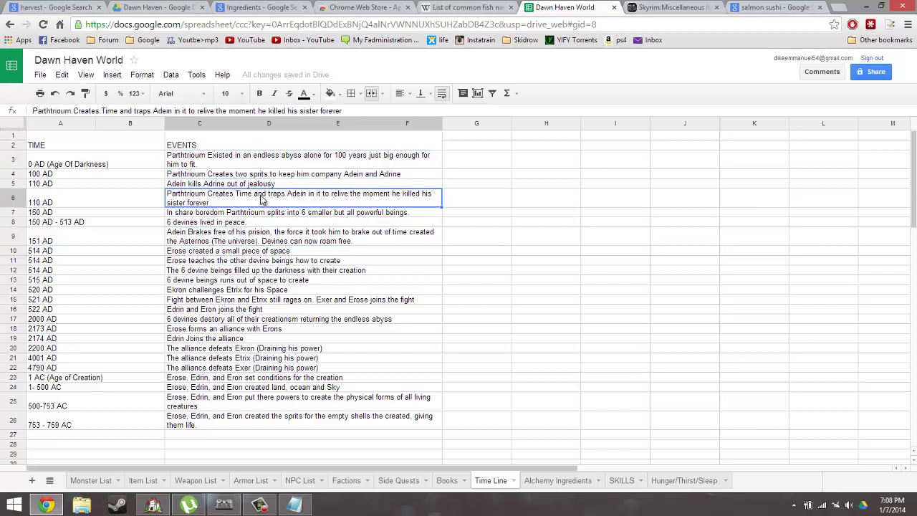
{"action": "left_click", "coordinate": [237, 237]}
{"action": "left_click", "coordinate": [231, 270]}
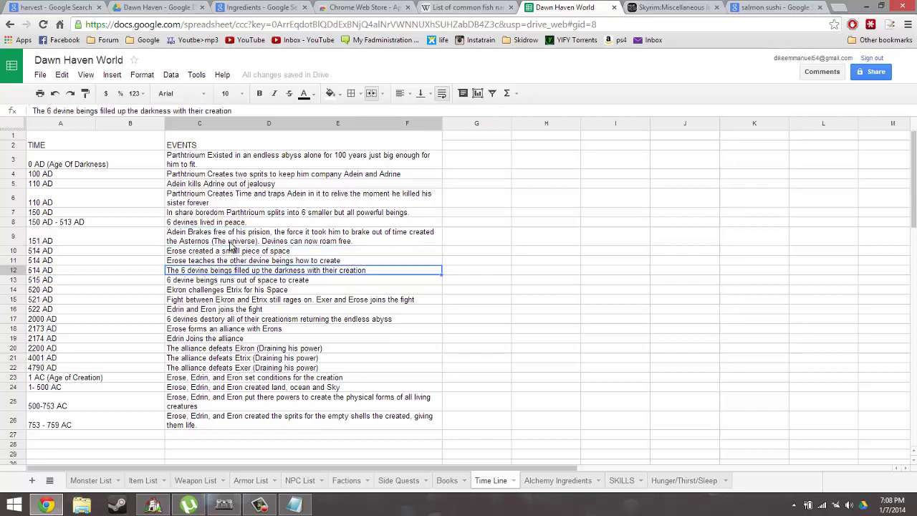
{"action": "left_click", "coordinate": [210, 159]}
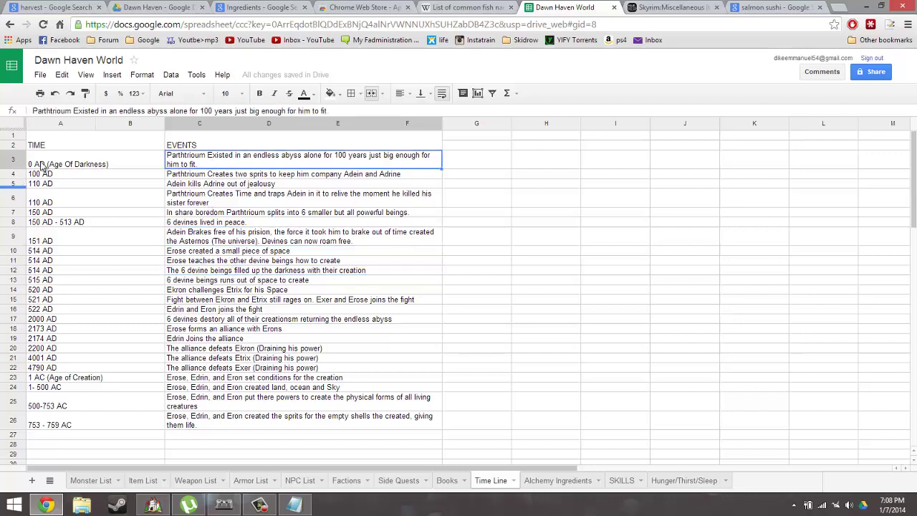
- Examine the Age Of Darkness dates and read the opening events about Parthtrioum, Adein and Adrine
{"action": "left_click_drag", "start_coordinate": [31, 174], "coordinate": [33, 165]}
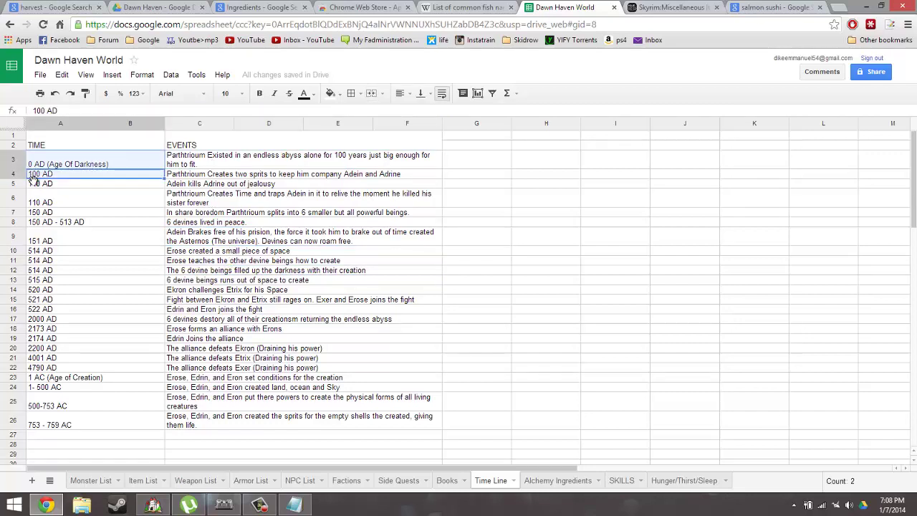
{"action": "left_click", "coordinate": [43, 192]}
{"action": "left_click", "coordinate": [55, 162]}
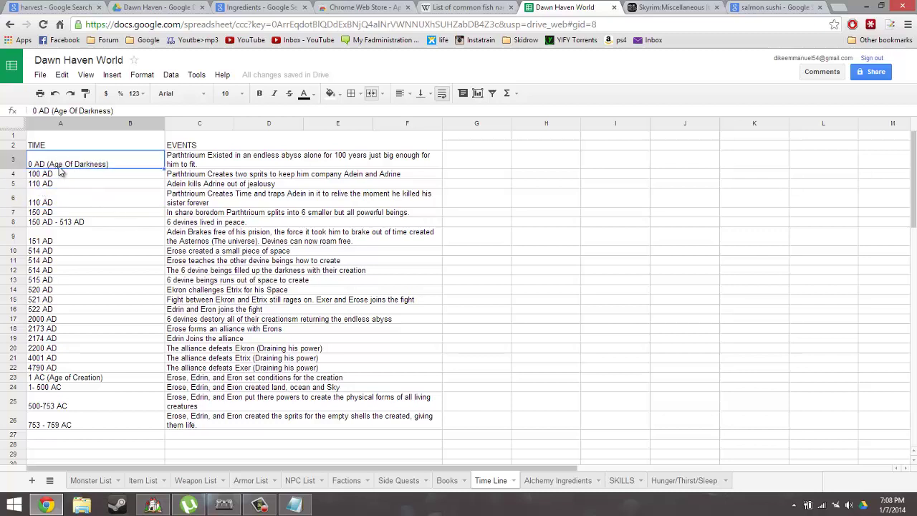
{"action": "left_click", "coordinate": [177, 162]}
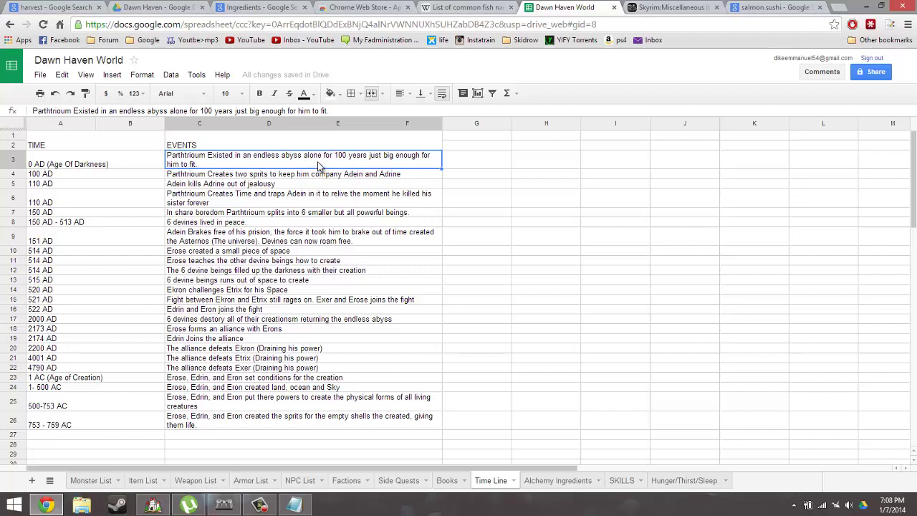
{"action": "double_click", "coordinate": [281, 161]}
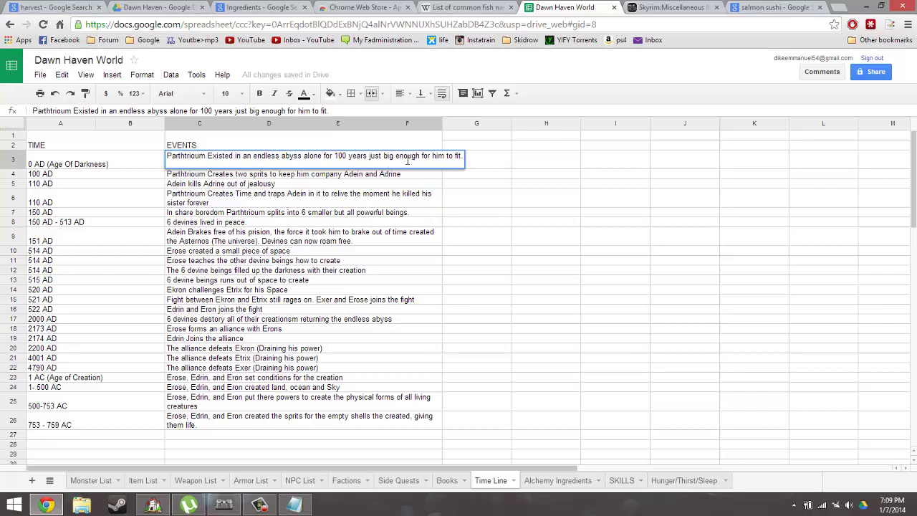
{"action": "left_click", "coordinate": [338, 198]}
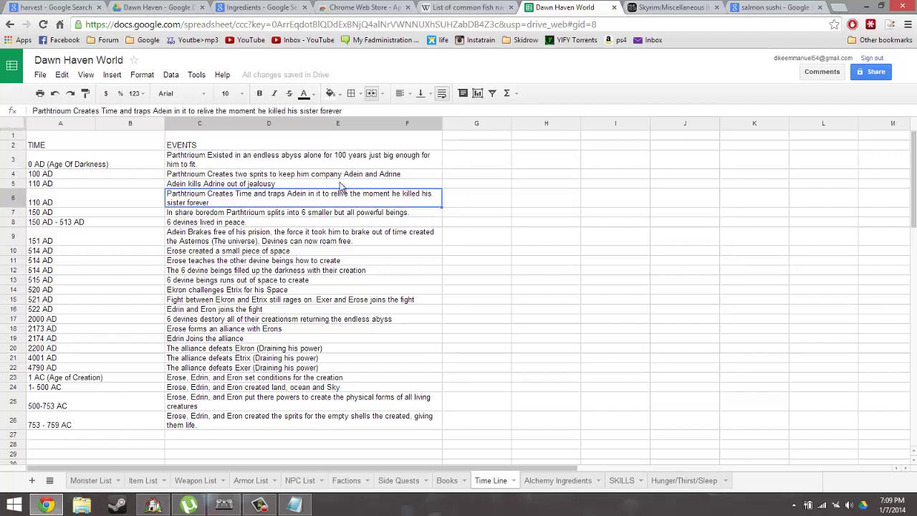
{"action": "left_click", "coordinate": [342, 176]}
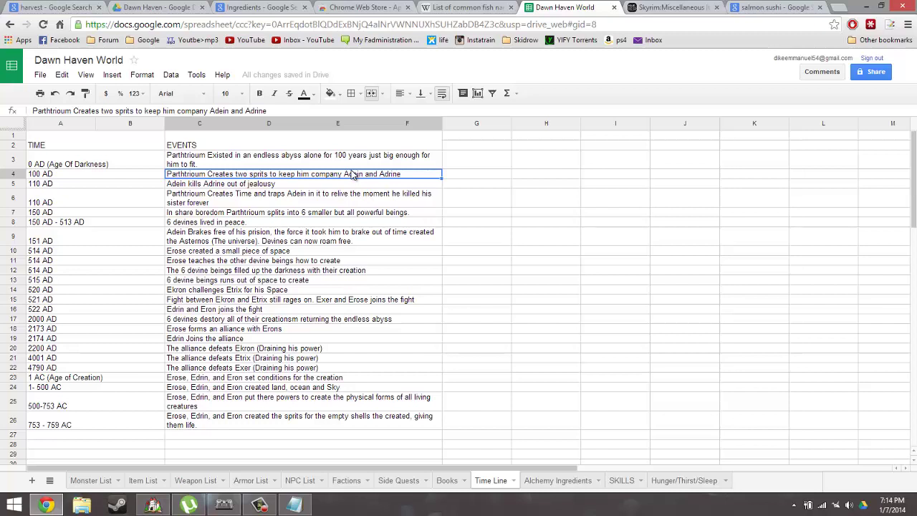
- Look over the Time Line through the 753 - 759 AC entry, returning to the events between 151 AD and 520 AD
{"action": "scroll", "coordinate": [119, 200], "scroll_direction": "down", "scroll_amount": 5}
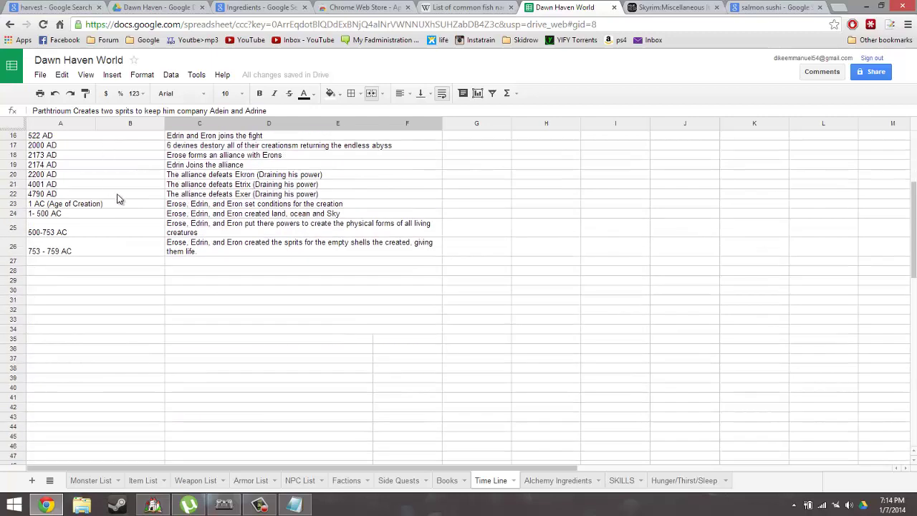
{"action": "scroll", "coordinate": [193, 222], "scroll_direction": "up", "scroll_amount": 5}
{"action": "left_click", "coordinate": [236, 234]}
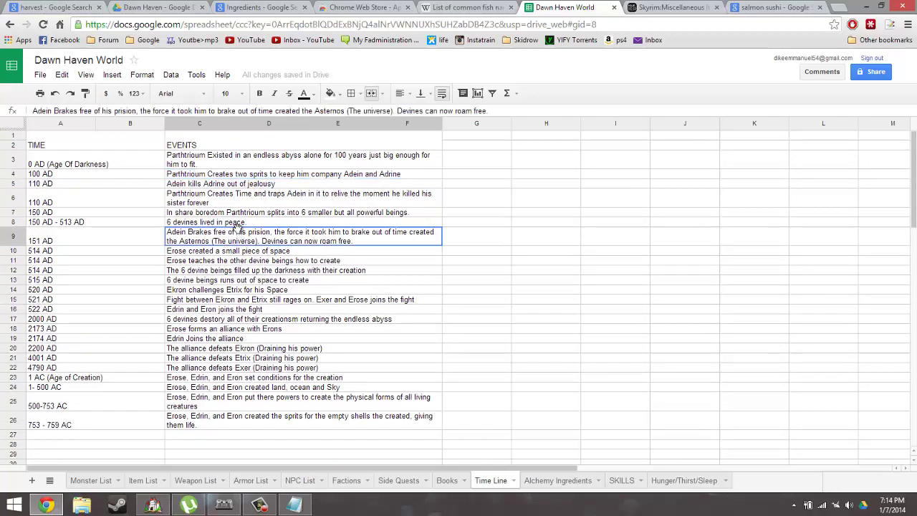
{"action": "key", "text": "shift+Up"}
{"action": "left_click", "coordinate": [274, 291]}
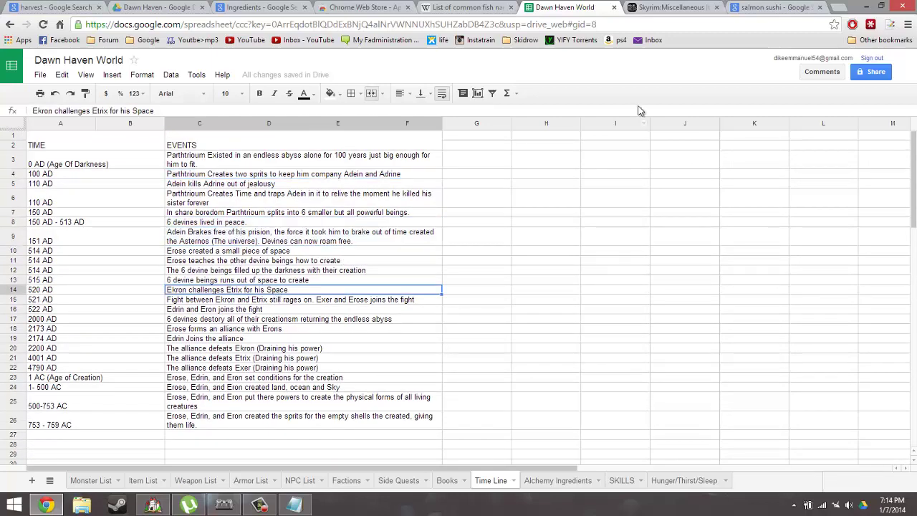
- Bring up the screen recorder to check its duration, and revisit the 0 AD and 150 AD - 513 AD events
{"action": "left_click", "coordinate": [261, 505]}
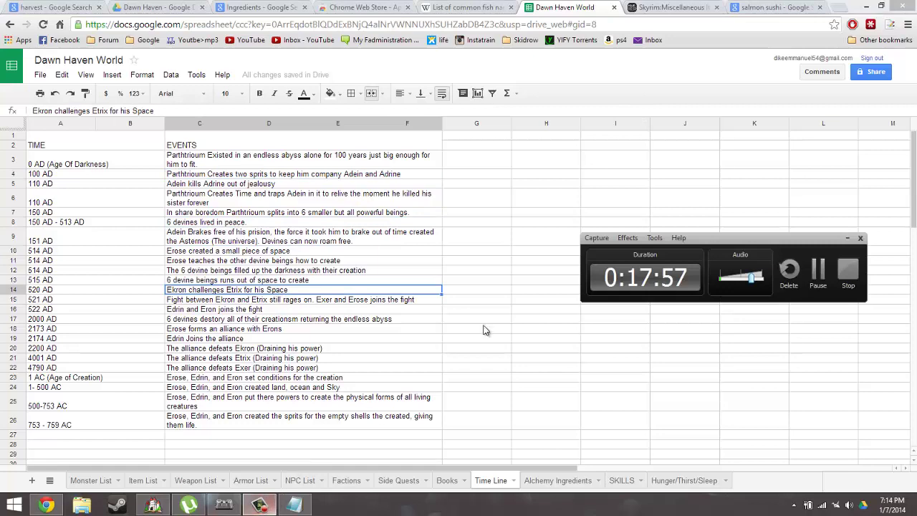
{"action": "left_click", "coordinate": [445, 279]}
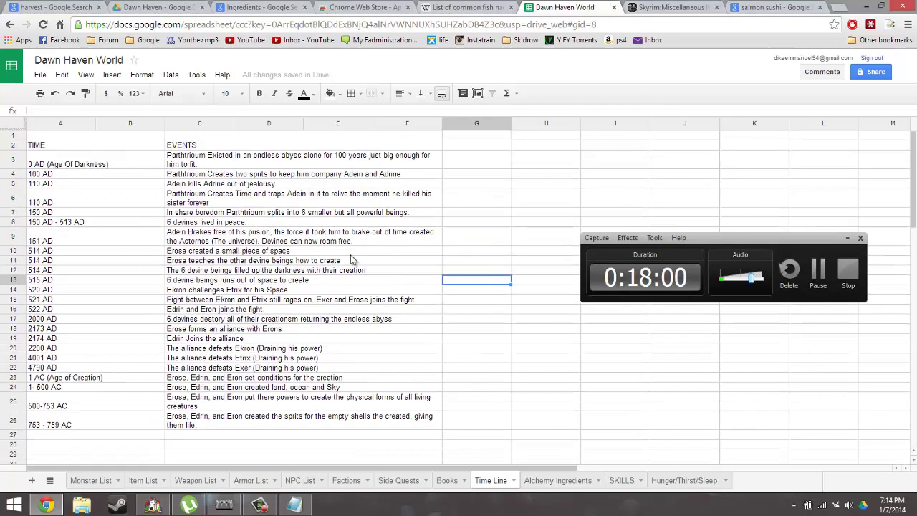
{"action": "left_click", "coordinate": [291, 166]}
{"action": "left_click", "coordinate": [287, 222]}
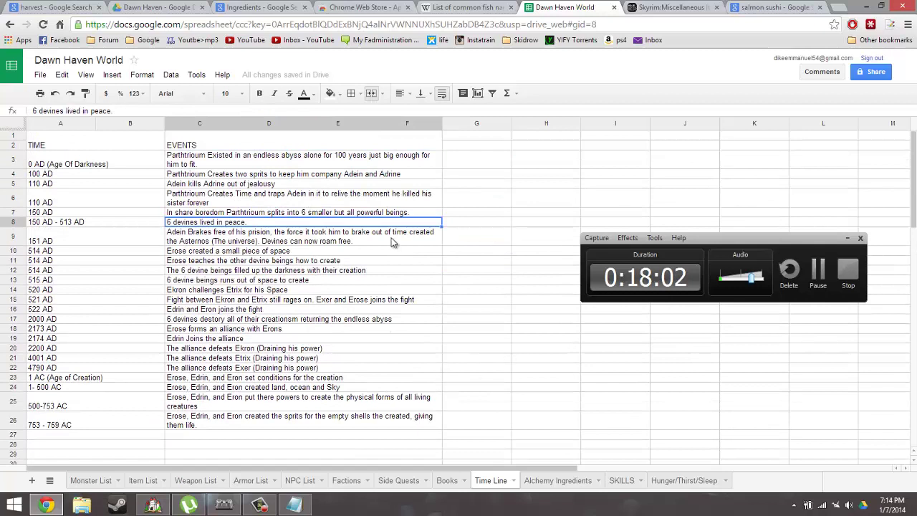
{"action": "left_click", "coordinate": [254, 161]}
{"action": "left_click", "coordinate": [430, 403]}
{"action": "left_click", "coordinate": [567, 407]}
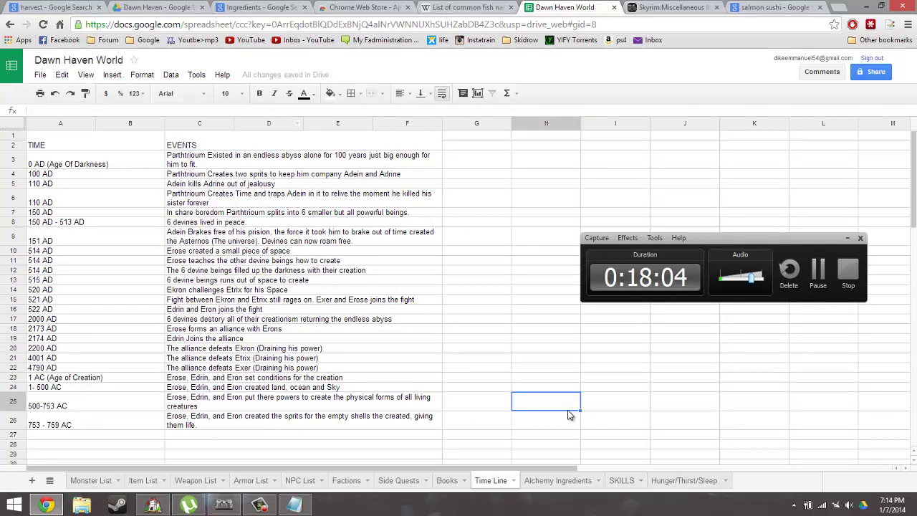
- Select empty cell H3 beside the first event and move the screen recorder window down beside rows 18 to 24
{"action": "left_click", "coordinate": [472, 162]}
{"action": "left_click", "coordinate": [523, 166]}
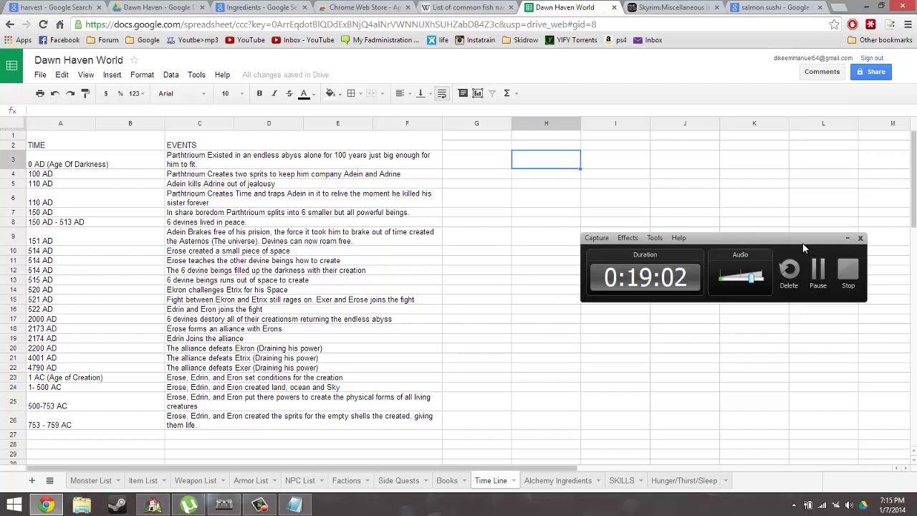
{"action": "left_click_drag", "start_coordinate": [803, 240], "coordinate": [734, 331]}
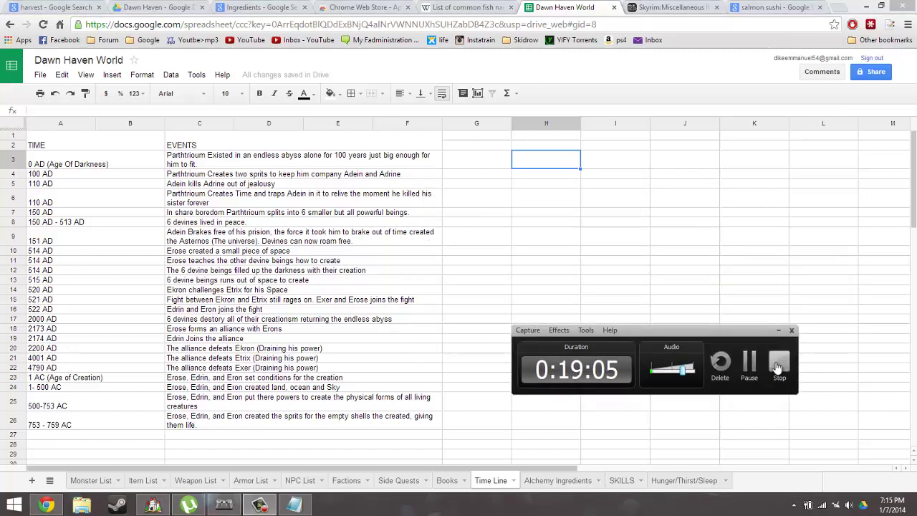